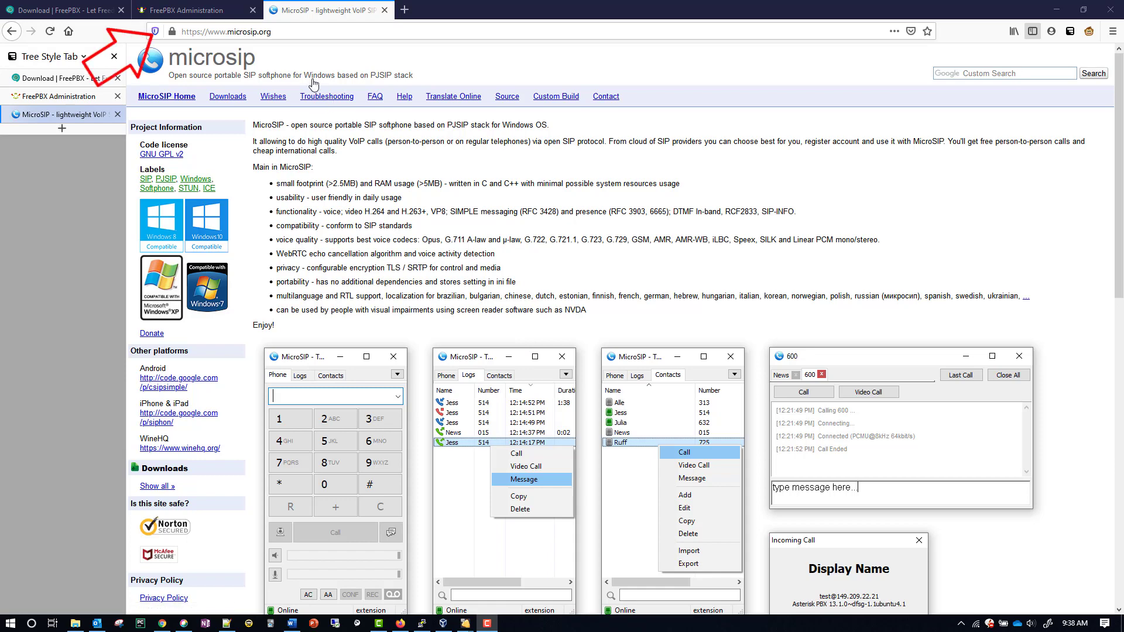
Download the MicroSIP 3.19.31 portable zip from the microsip.org Downloads page
left_click(228, 97)
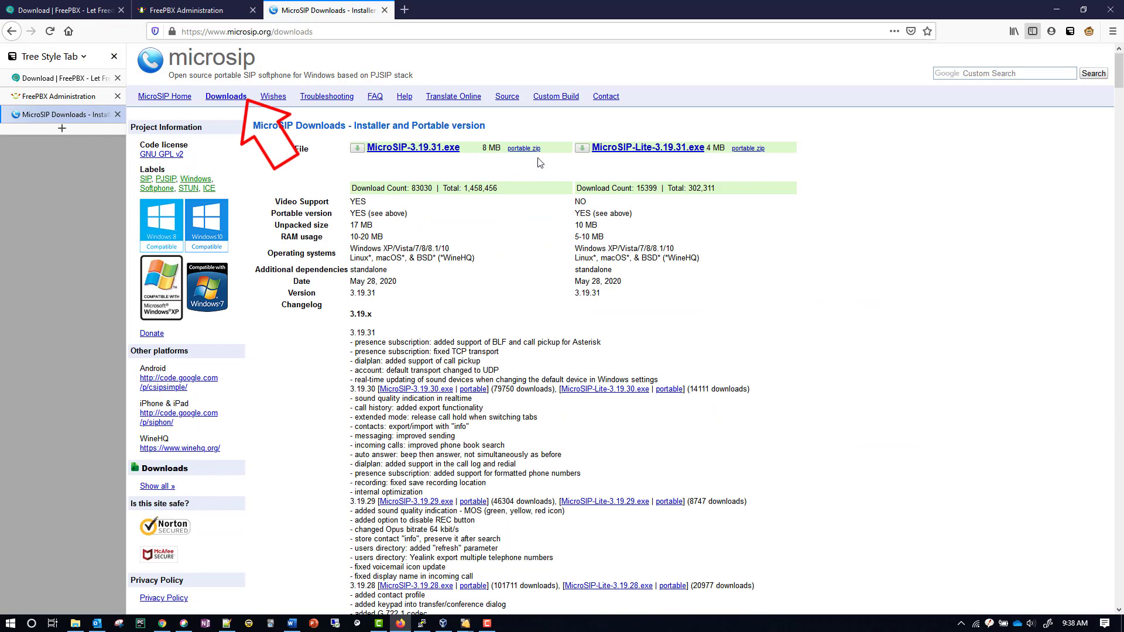
left_click_drag(548, 151, 507, 152)
left_click(517, 171)
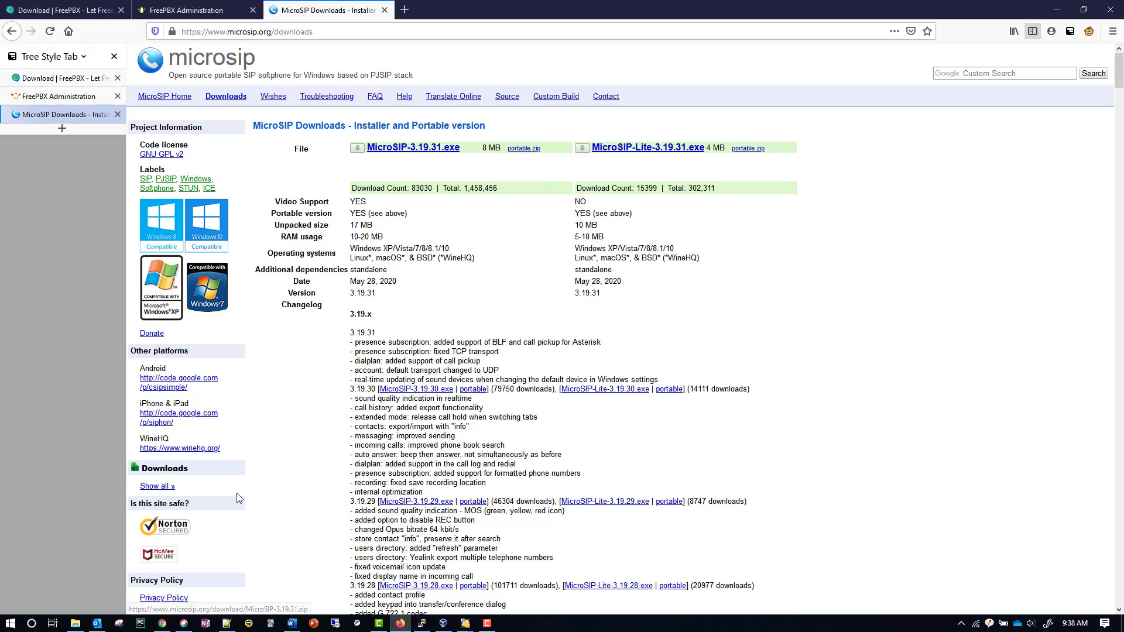
Extract MicroSIP-3.19.31.zip with 7-Zip and rename the extracted folder to MicroSIP-3.19.31-1
left_click(75, 623)
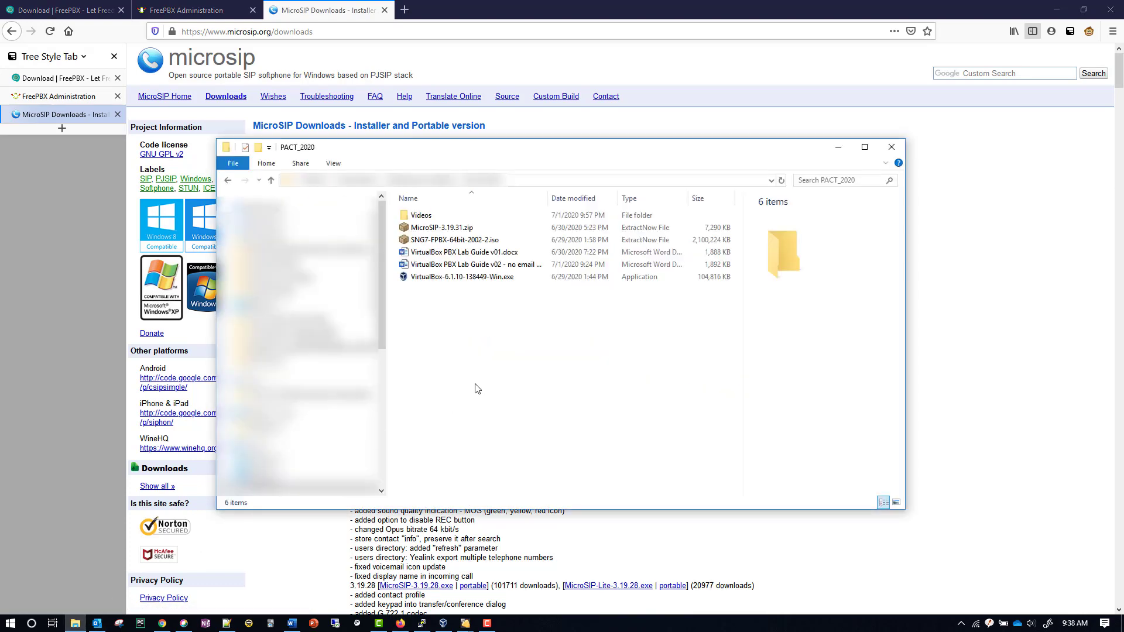
left_click(433, 229)
right_click(432, 230)
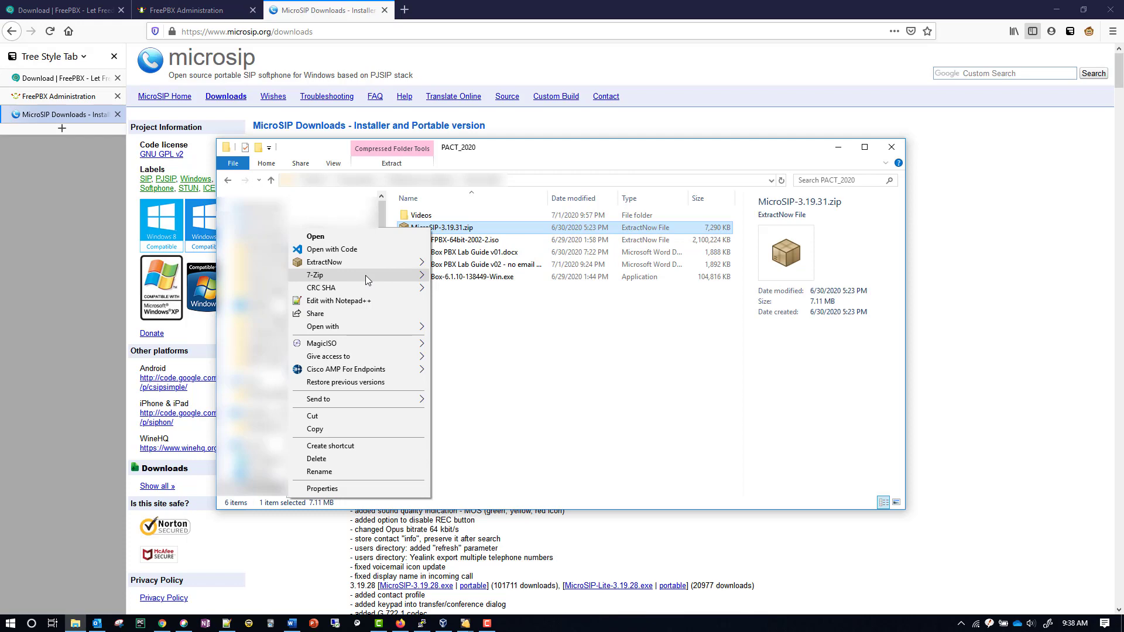
mouse_move(369, 275)
left_click(530, 328)
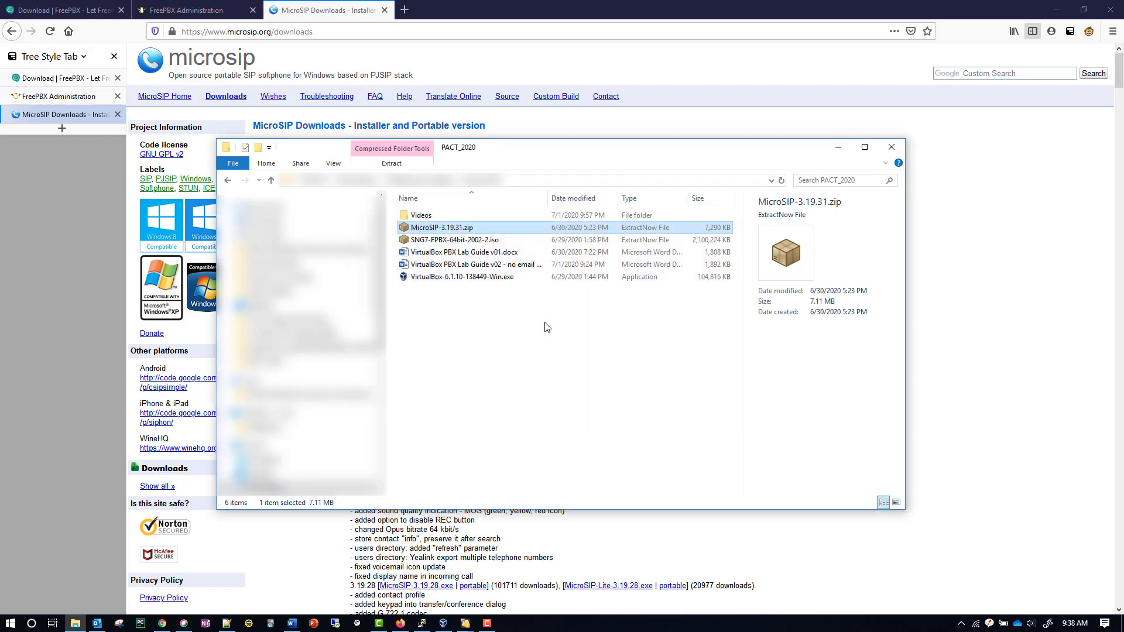
left_click(473, 217)
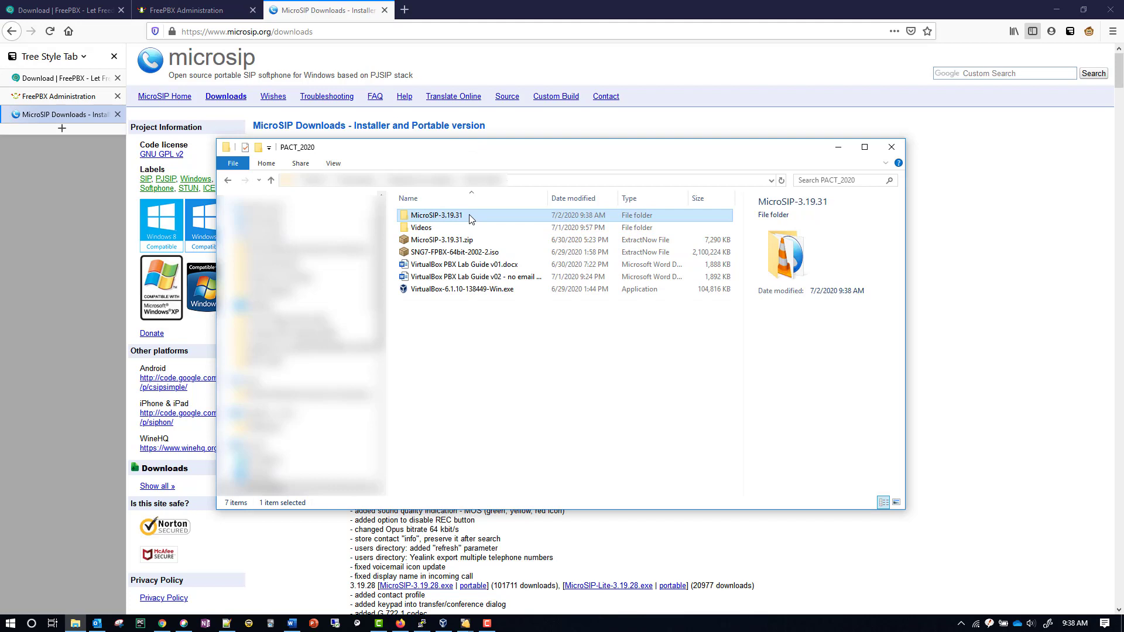
left_click(470, 216)
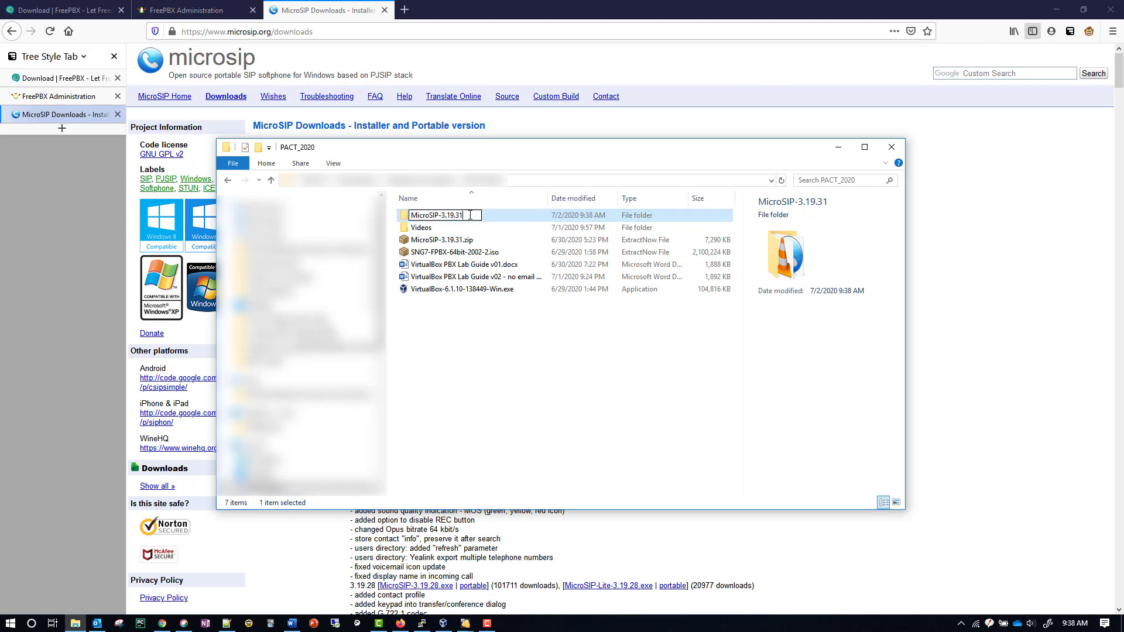
type("-1")
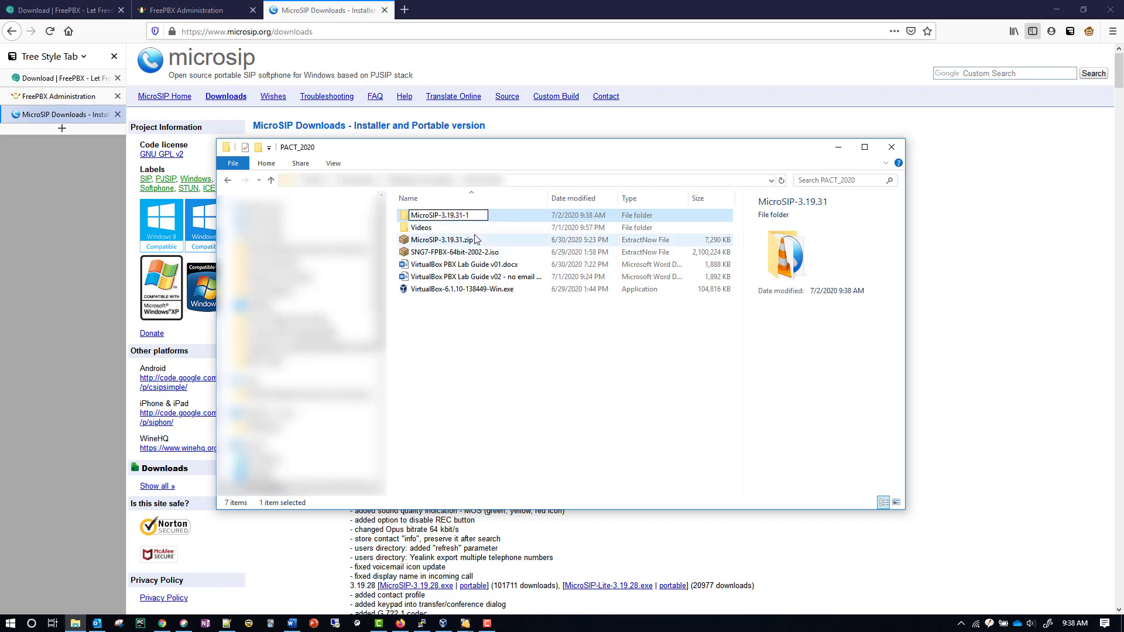
Extract the zip a second time and rename that copy to MicroSIP-3.19.31-2
right_click(459, 243)
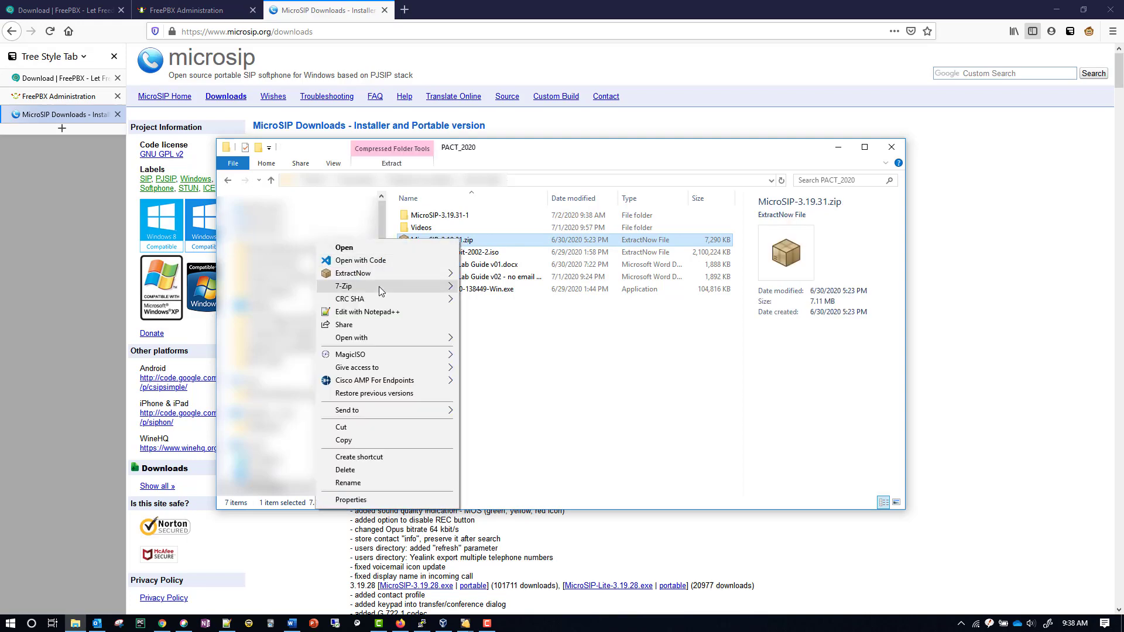
mouse_move(378, 286)
left_click(541, 337)
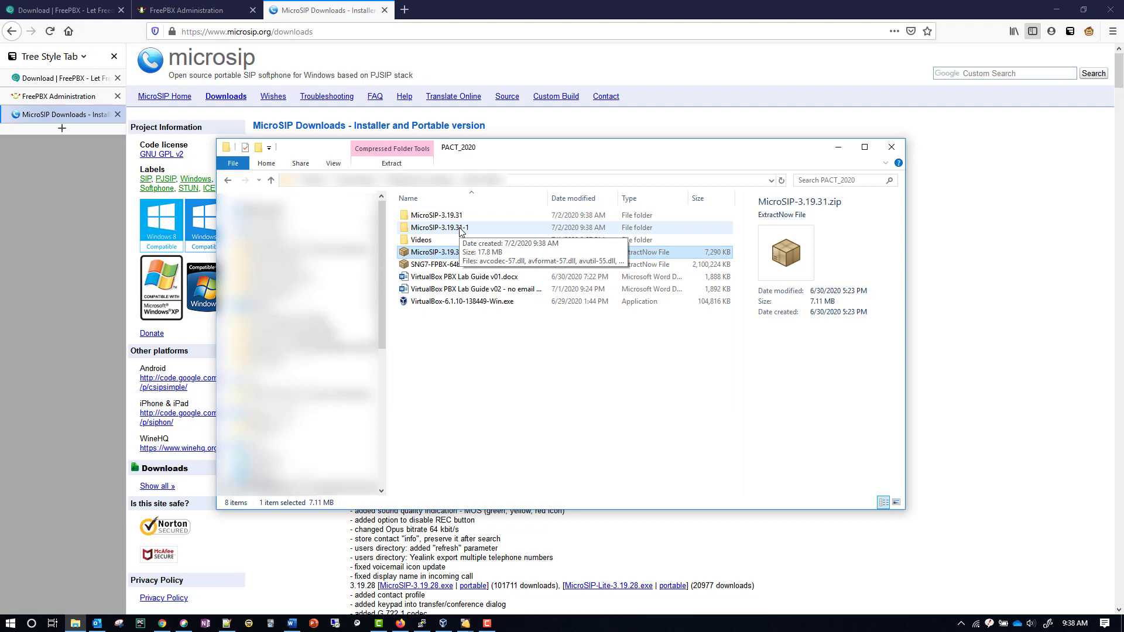
left_click(455, 216)
right_click(456, 216)
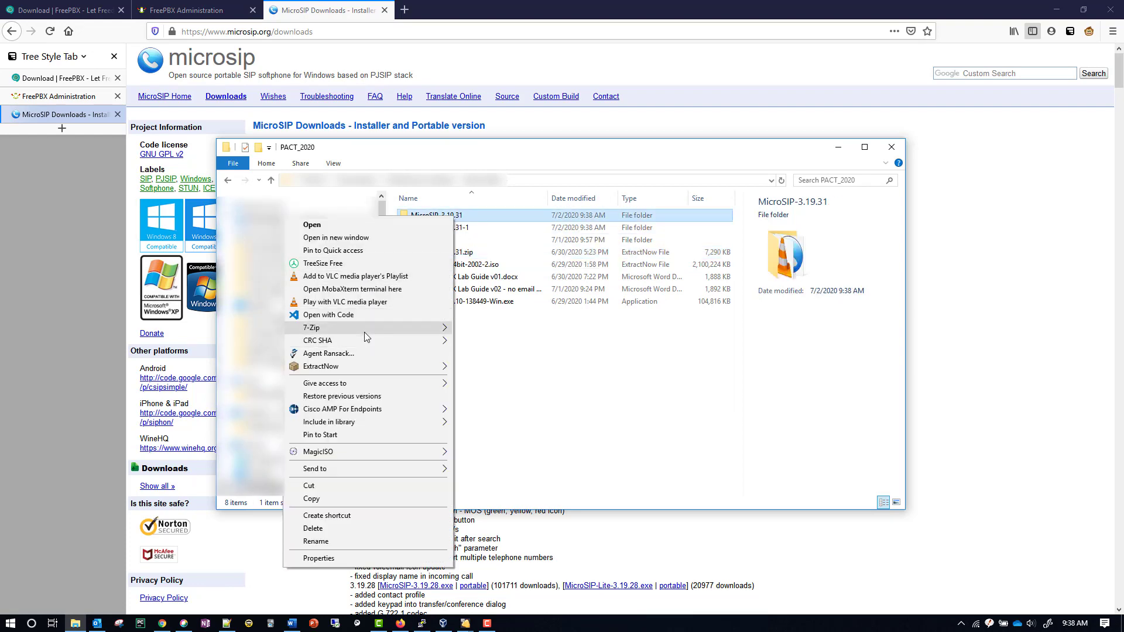
left_click(468, 216)
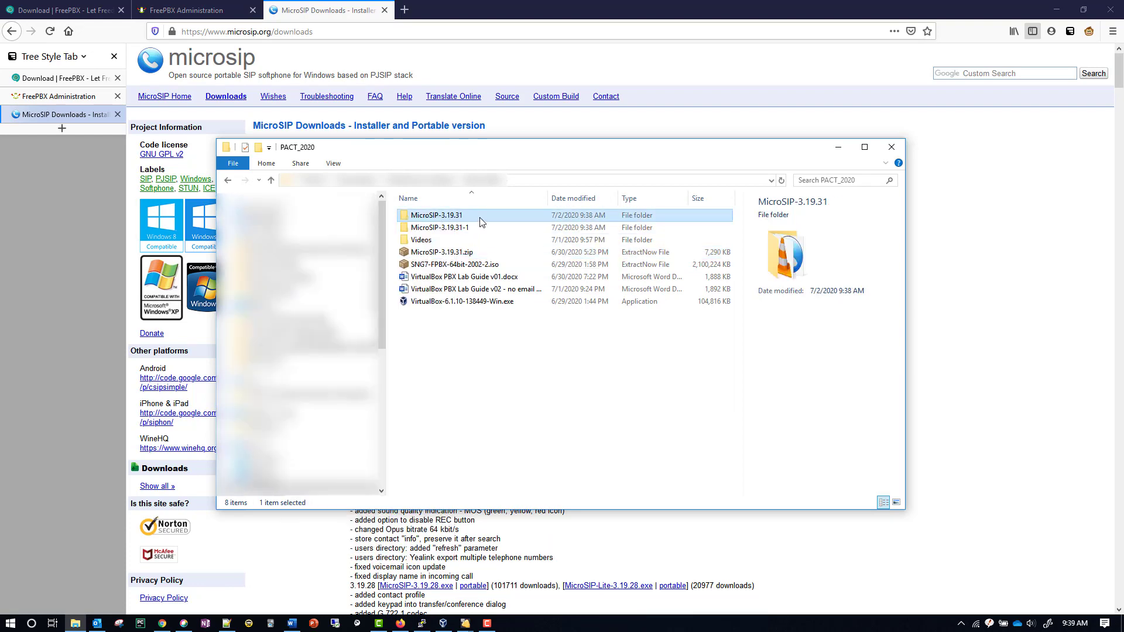
left_click(468, 216)
type("-2")
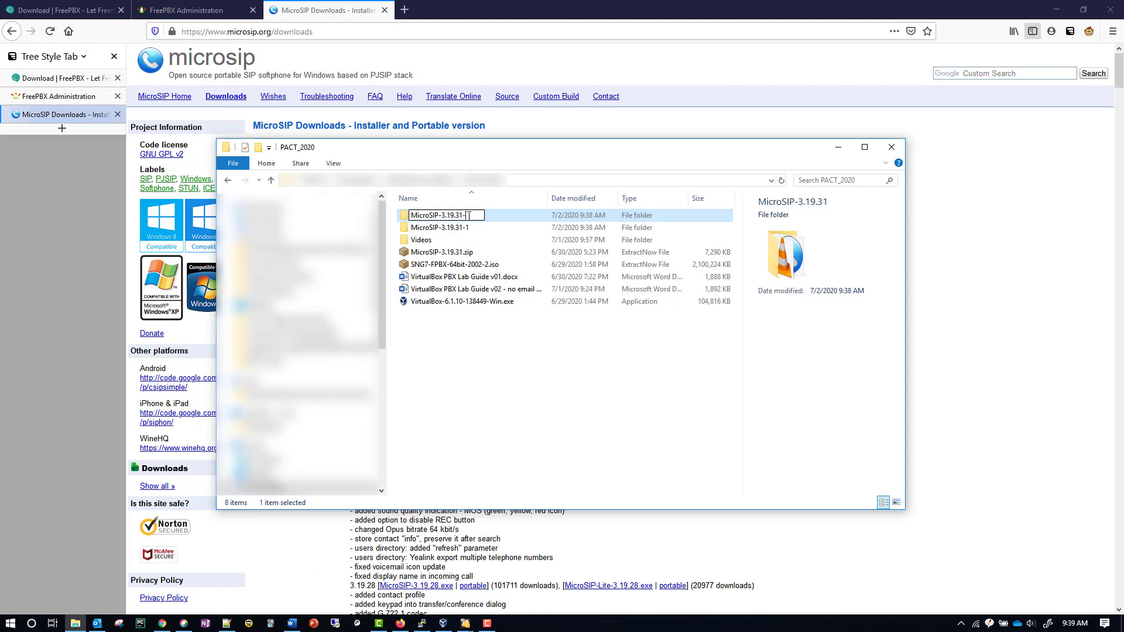
left_click(440, 253)
Extract the zip a third time into a fresh MicroSIP-3.19.31 folder
right_click(440, 253)
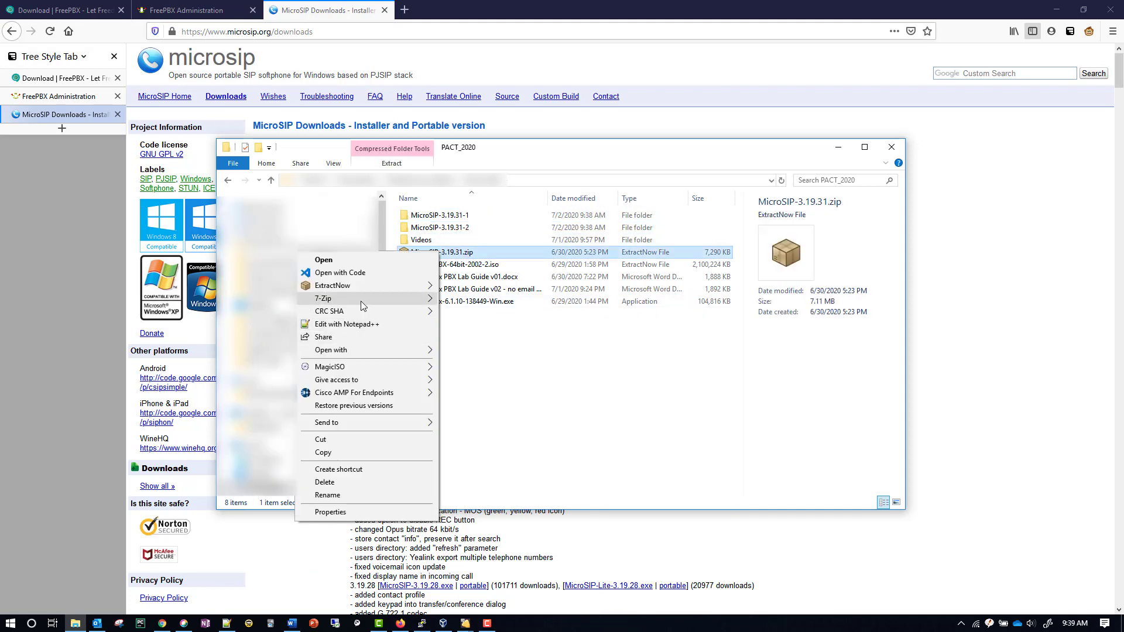
mouse_move(361, 299)
left_click(571, 348)
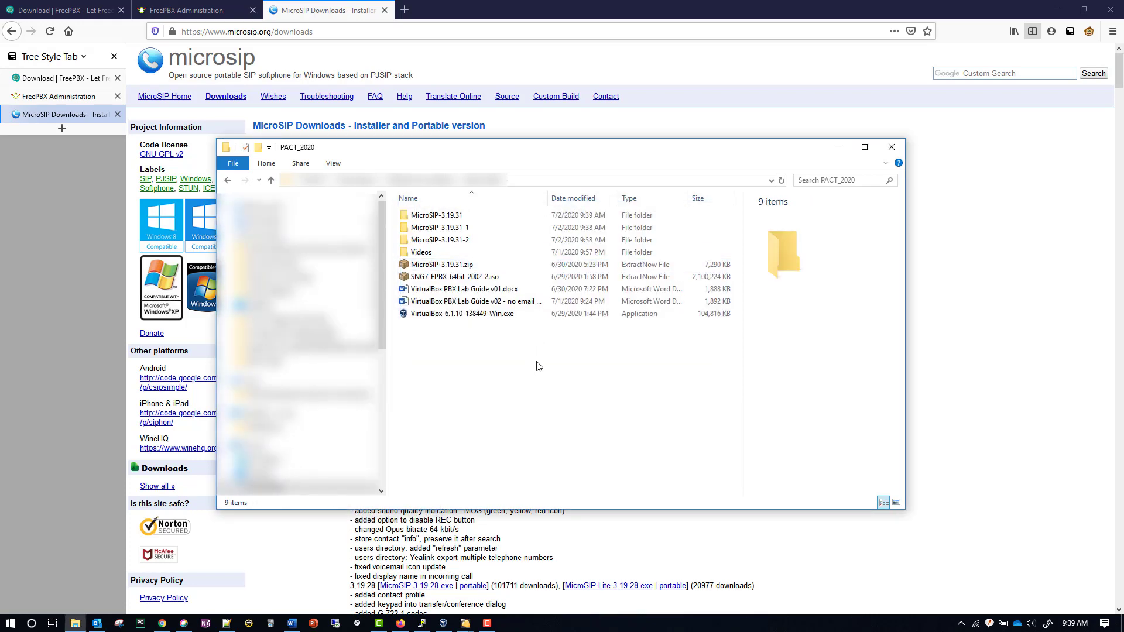
Launch MicroSIP.exe from the MicroSIP-3.19.31 folder and place its window beside Explorer
left_click(481, 219)
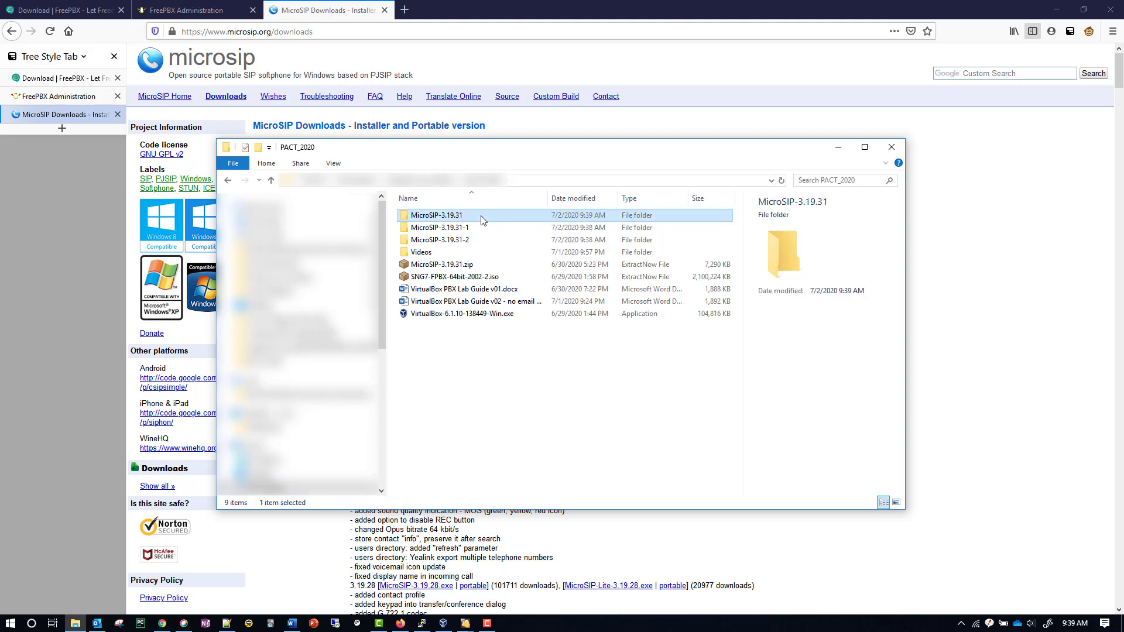
double_click(472, 219)
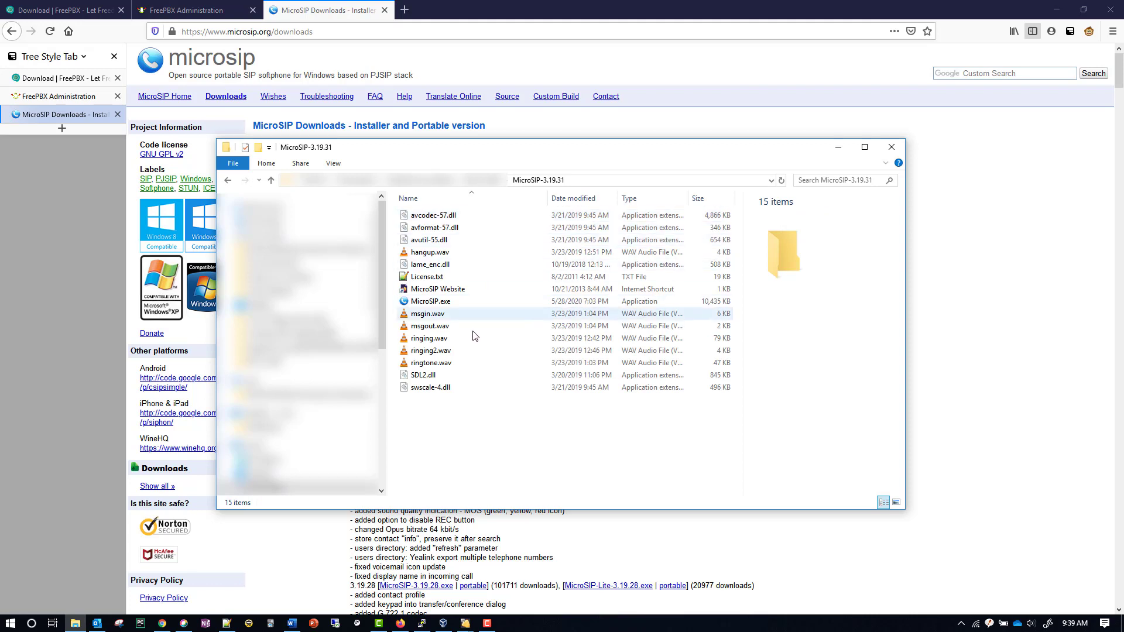
double_click(456, 302)
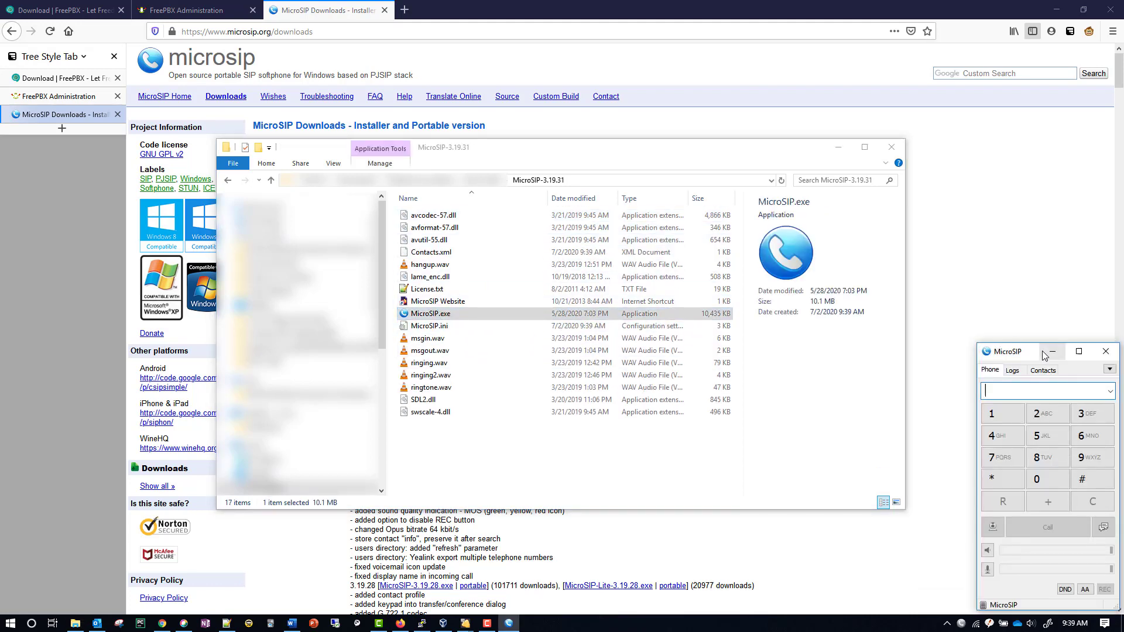
left_click_drag(1024, 343, 969, 184)
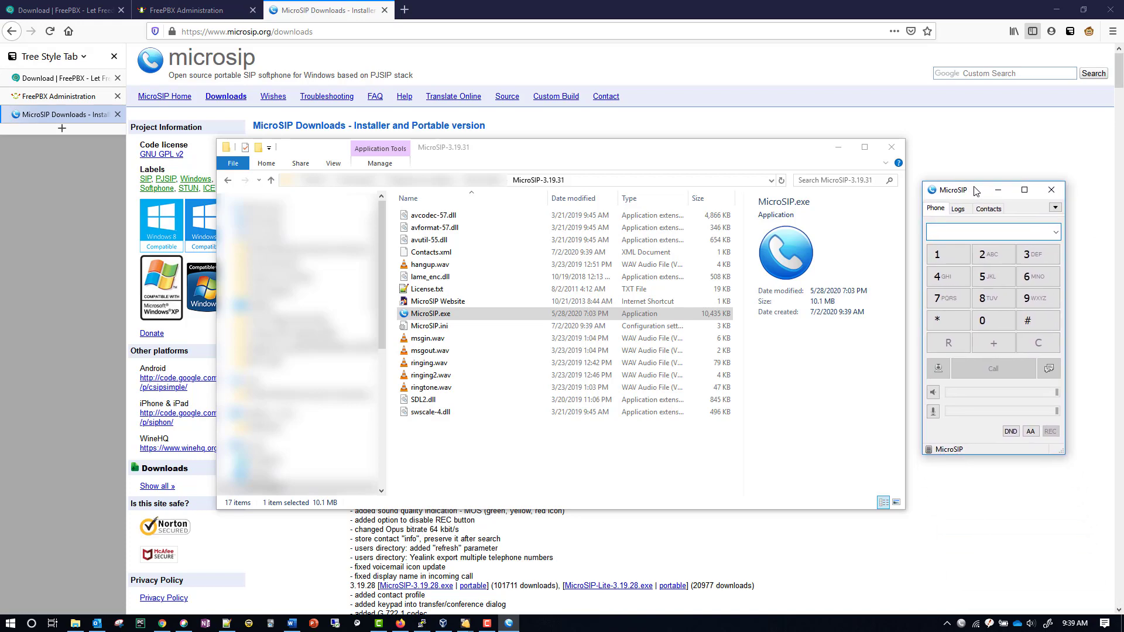
Launch a second MicroSIP from MicroSIP-3.19.31-1 and move it to screen centre
left_click(489, 181)
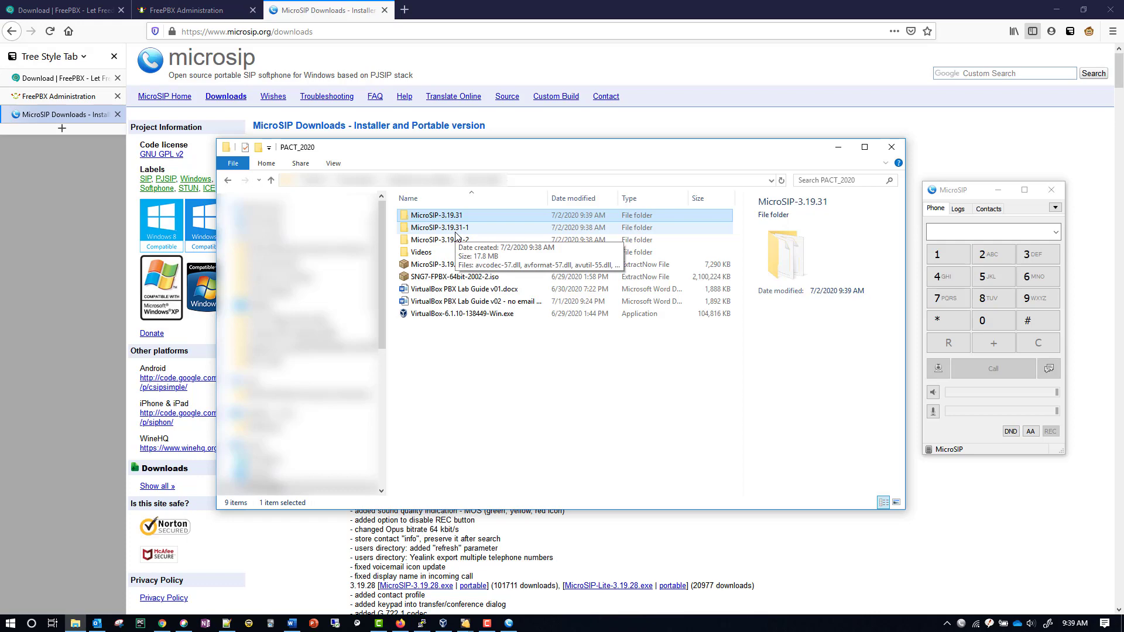
double_click(456, 228)
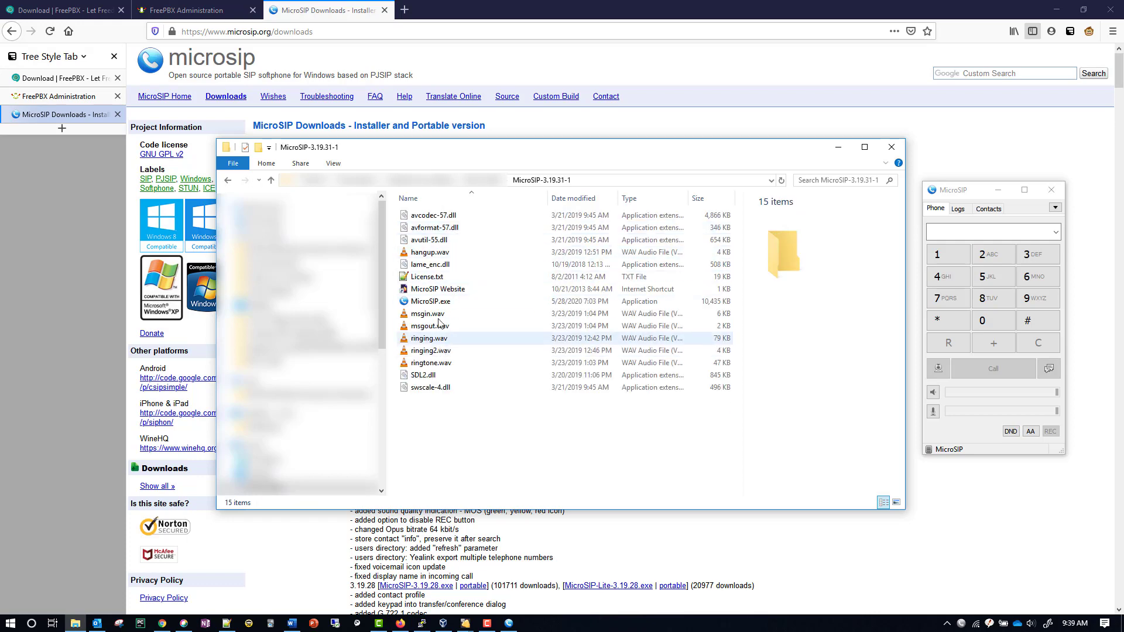
left_click(439, 302)
double_click(440, 302)
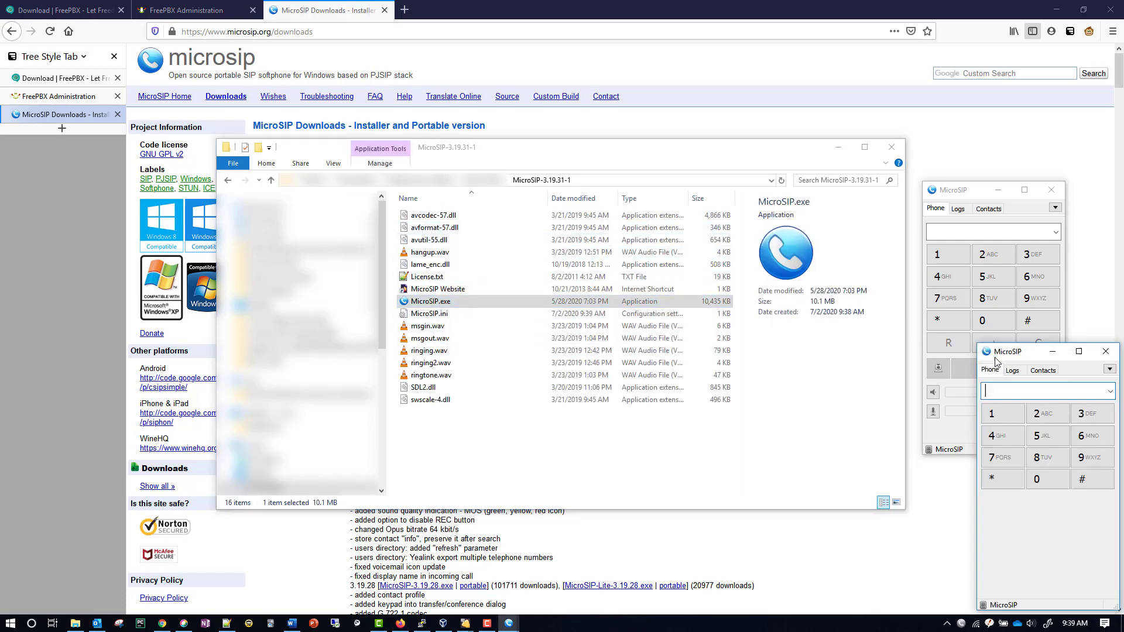
left_click_drag(1028, 356, 760, 199)
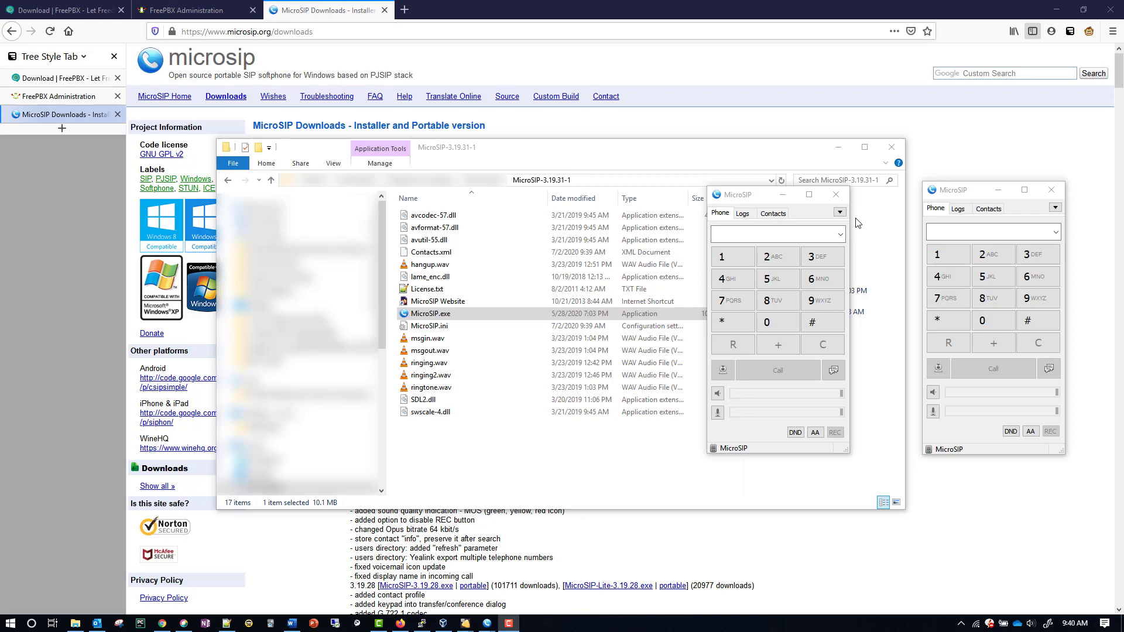
Exit the central MicroSIP copy from its arrow menu and close the other phone window
left_click(840, 213)
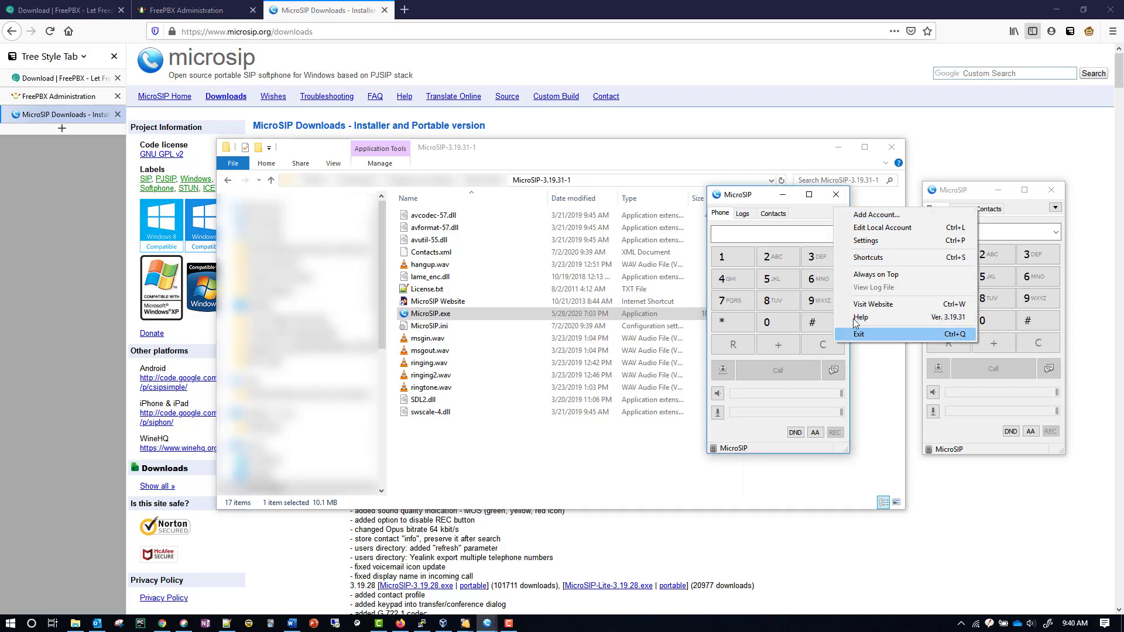
left_click(836, 195)
left_click(836, 194)
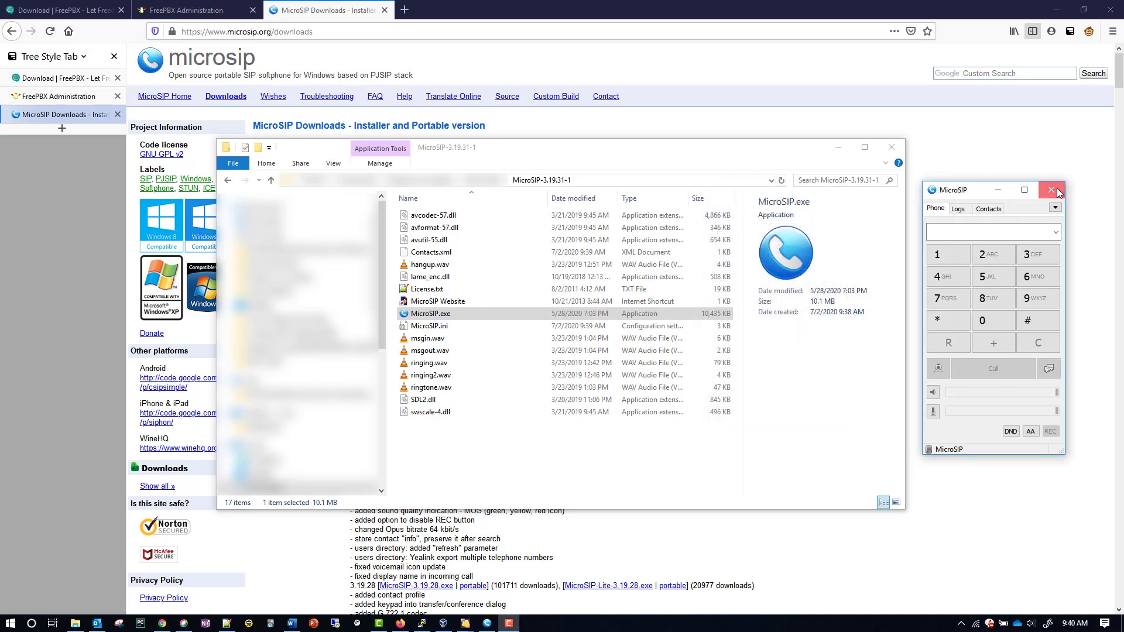
left_click(1051, 190)
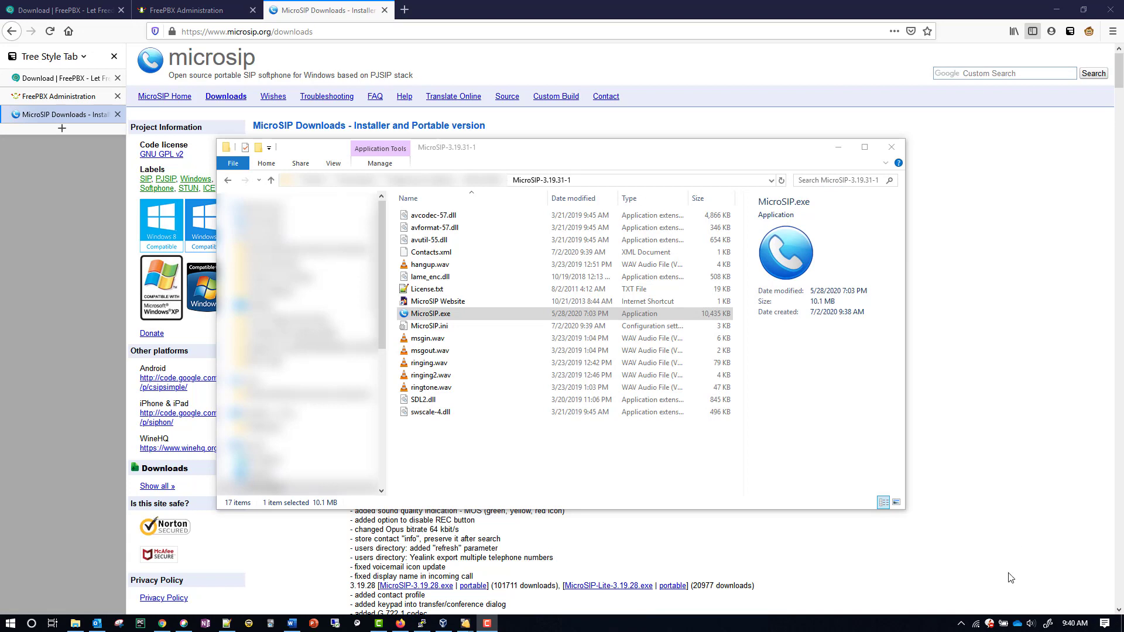
Exit the remaining MicroSIP instances via the tray icon menu and the arrow menu
left_click(962, 624)
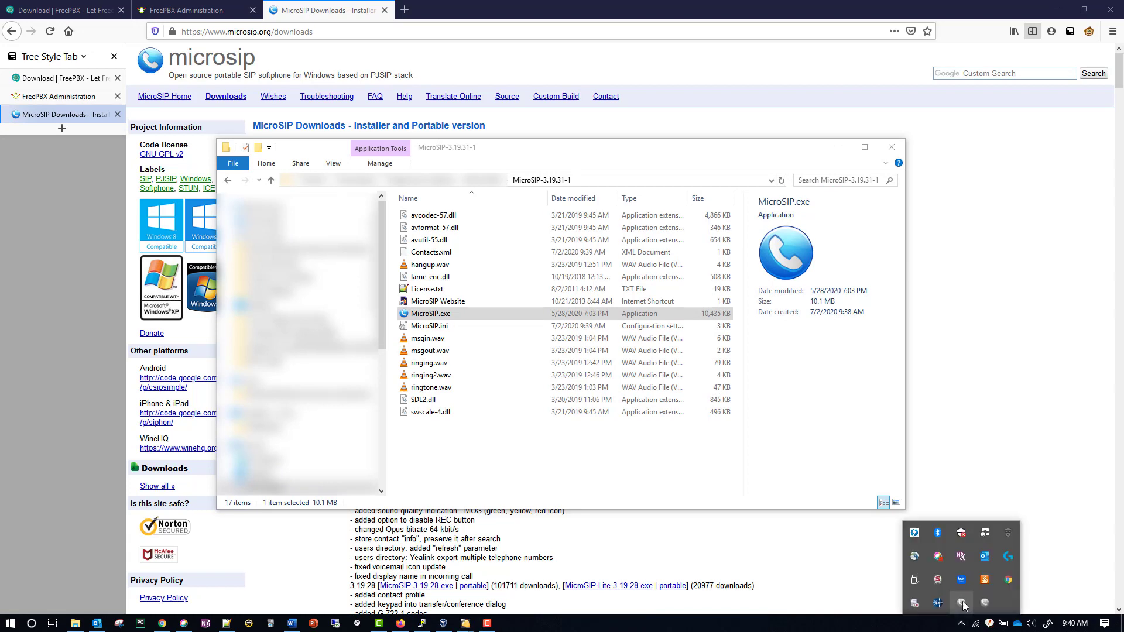
left_click(963, 602)
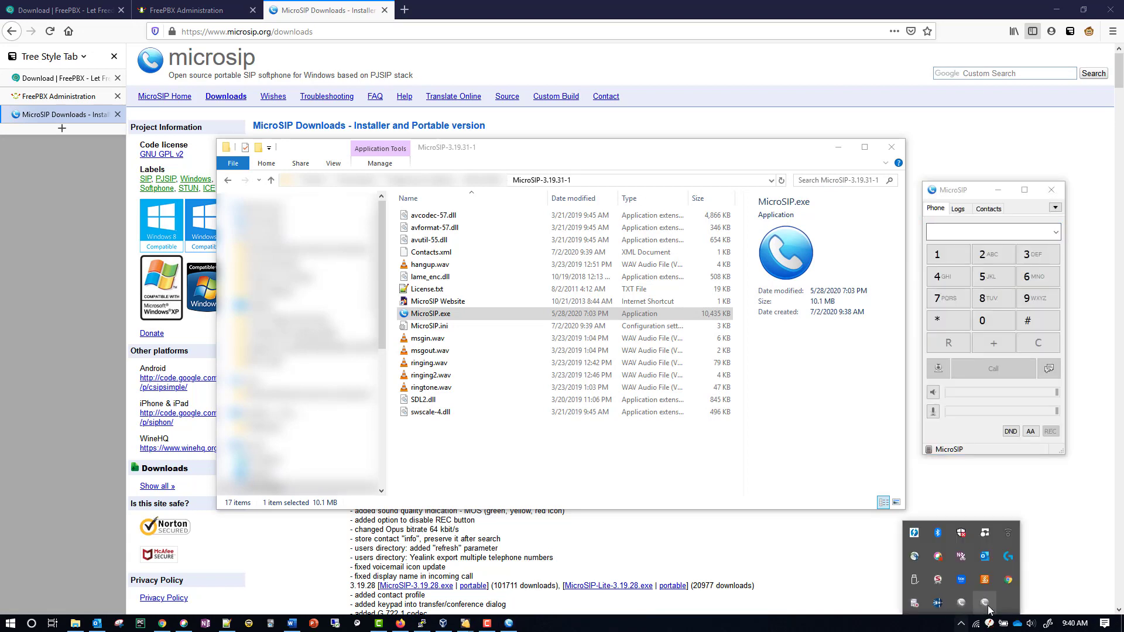
left_click(986, 605)
right_click(964, 602)
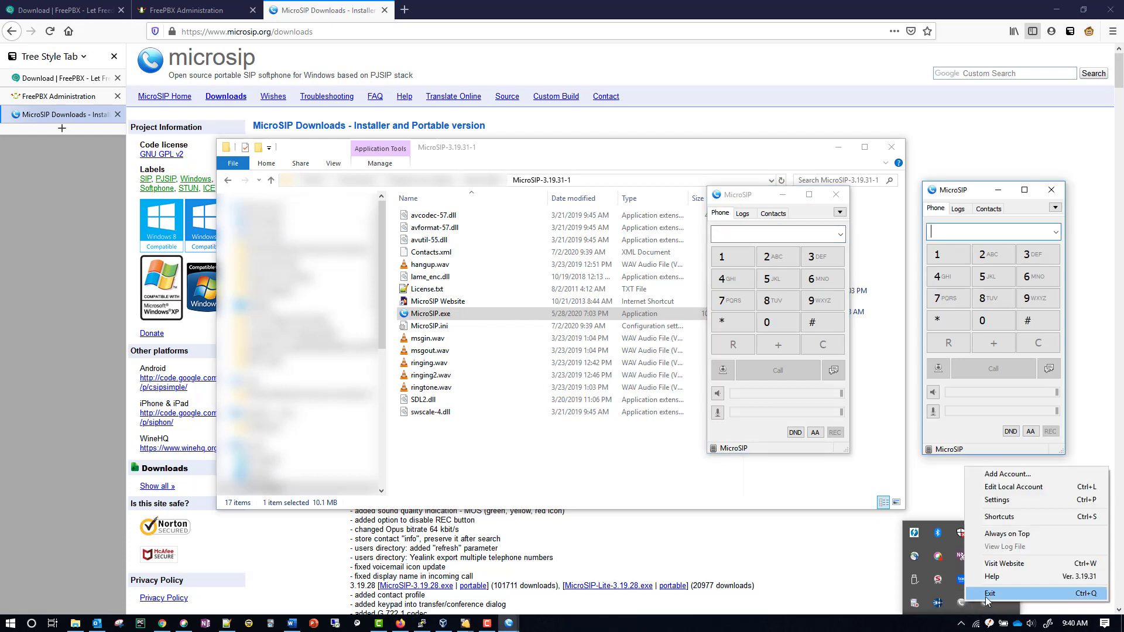
left_click(988, 593)
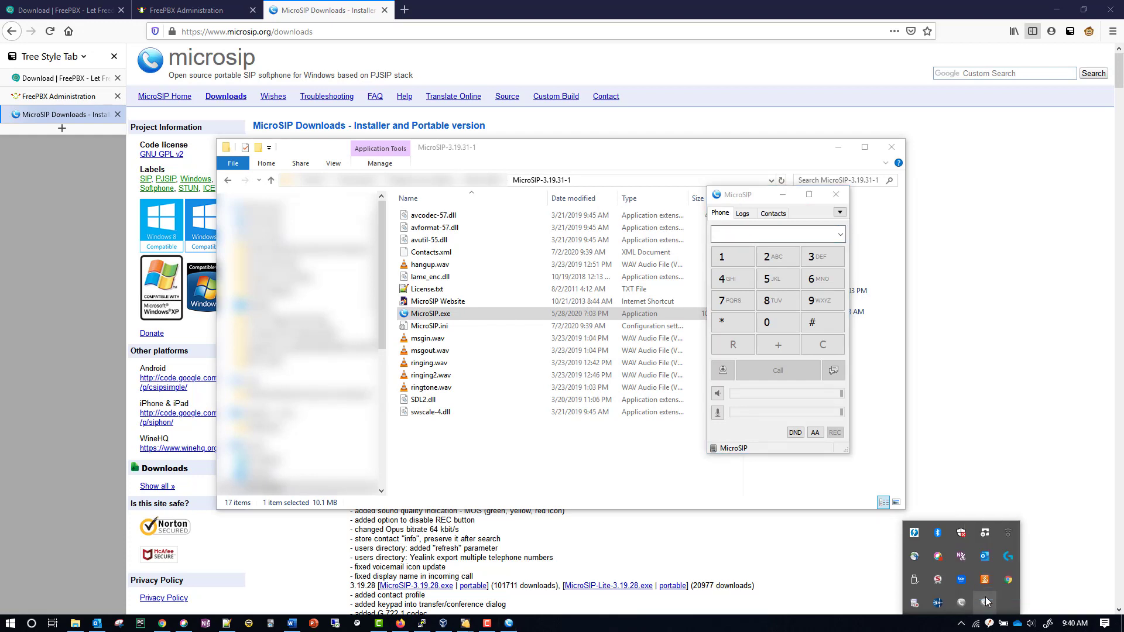
left_click(834, 214)
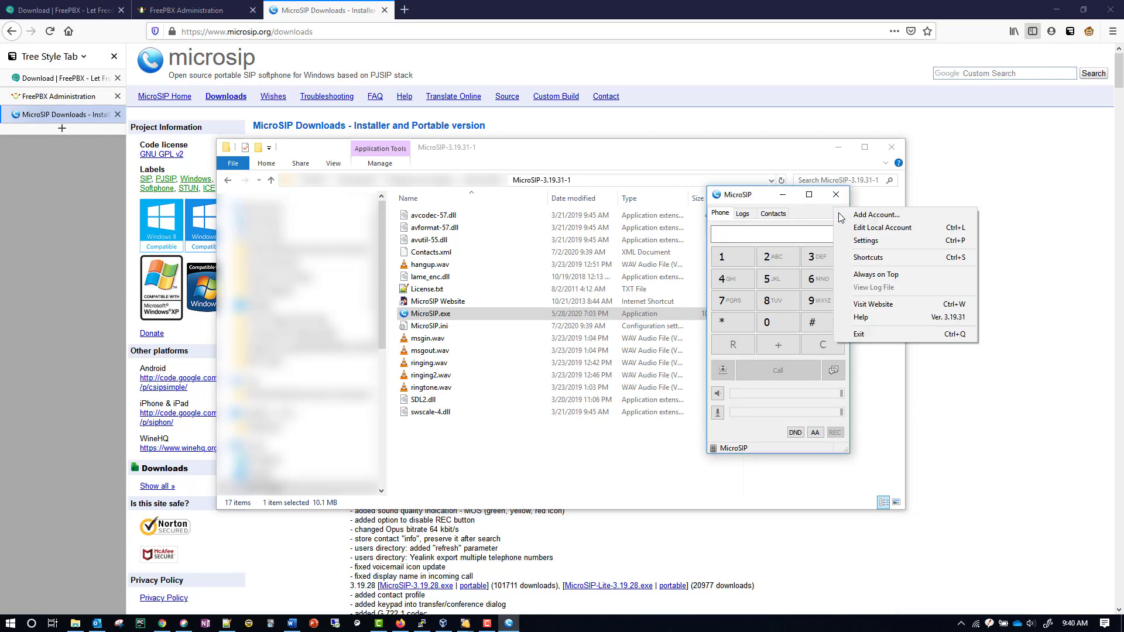
left_click(885, 338)
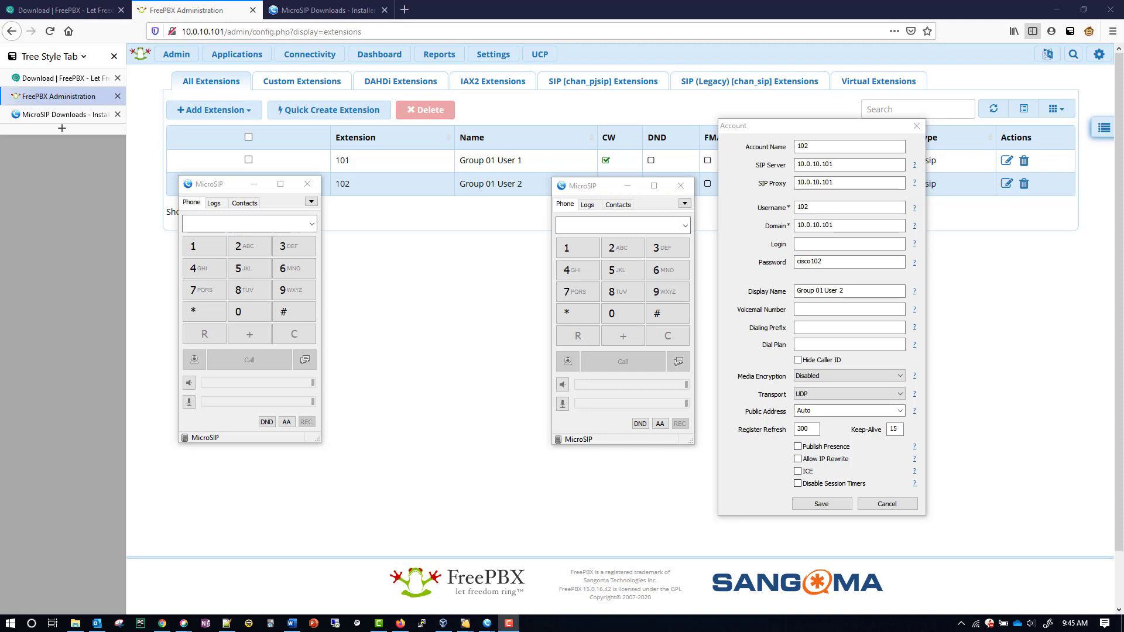
Open a new Add Account form on the first phone and centre it
left_click(312, 202)
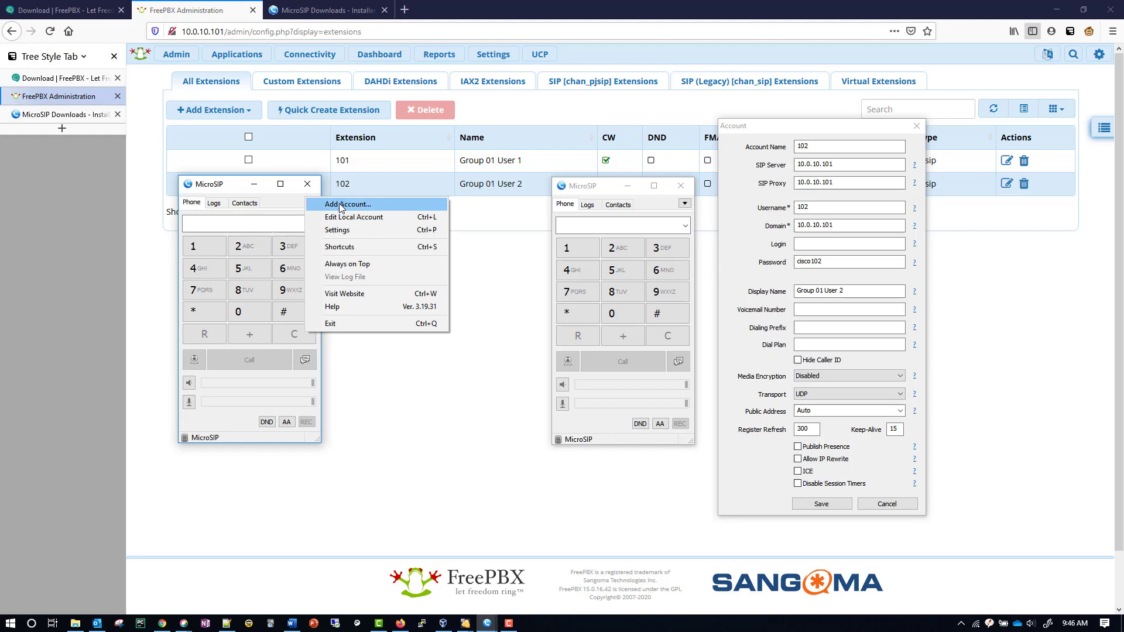
left_click(296, 203)
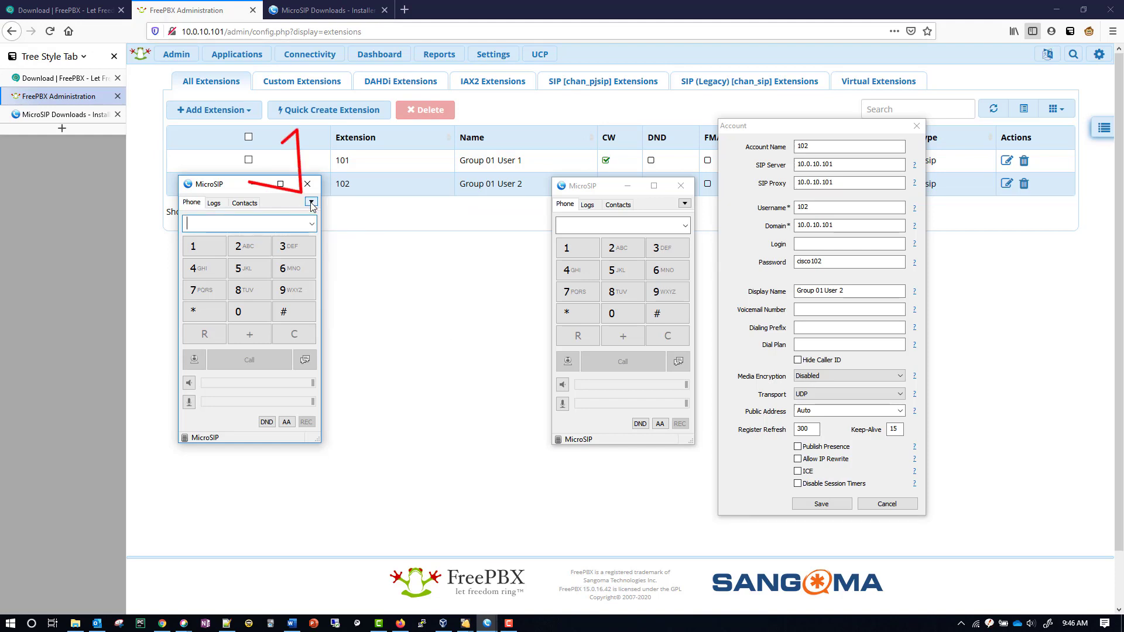
left_click(312, 203)
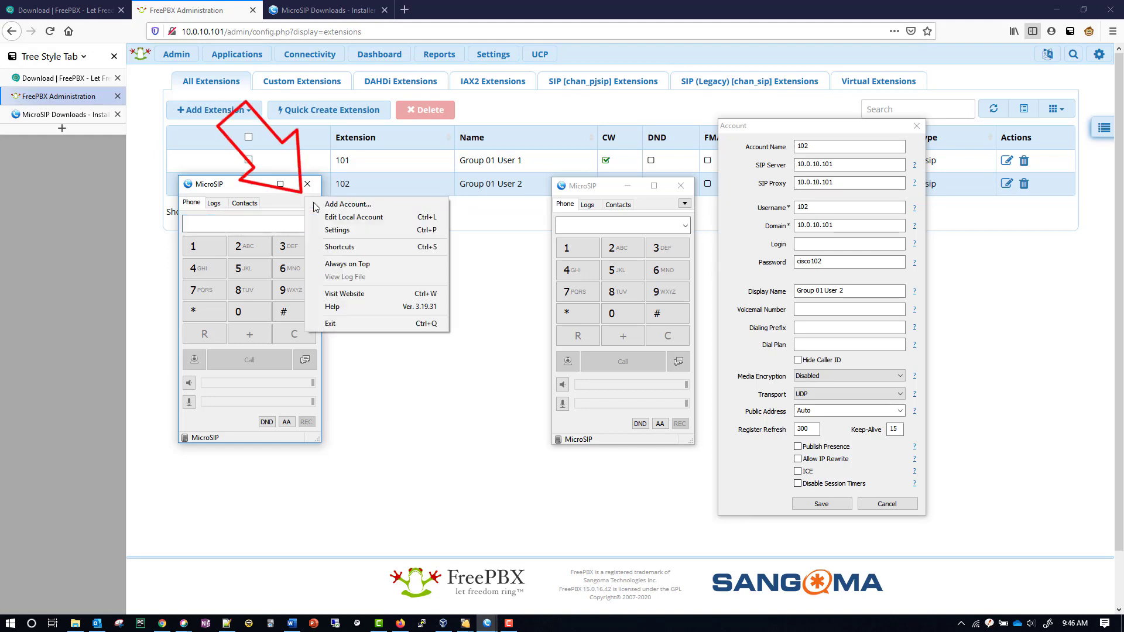
left_click(369, 209)
left_click_drag(309, 187, 468, 137)
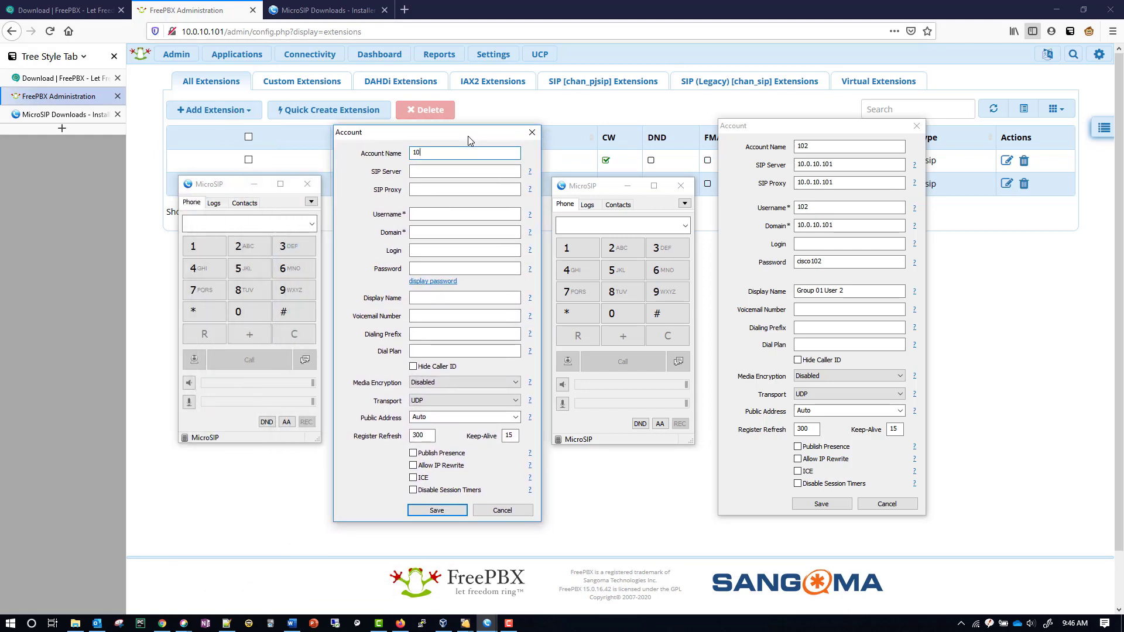
Set SIP Server, SIP Proxy and Domain to 10.0.10.101 and Username to 101
left_click_drag(865, 165, 788, 169)
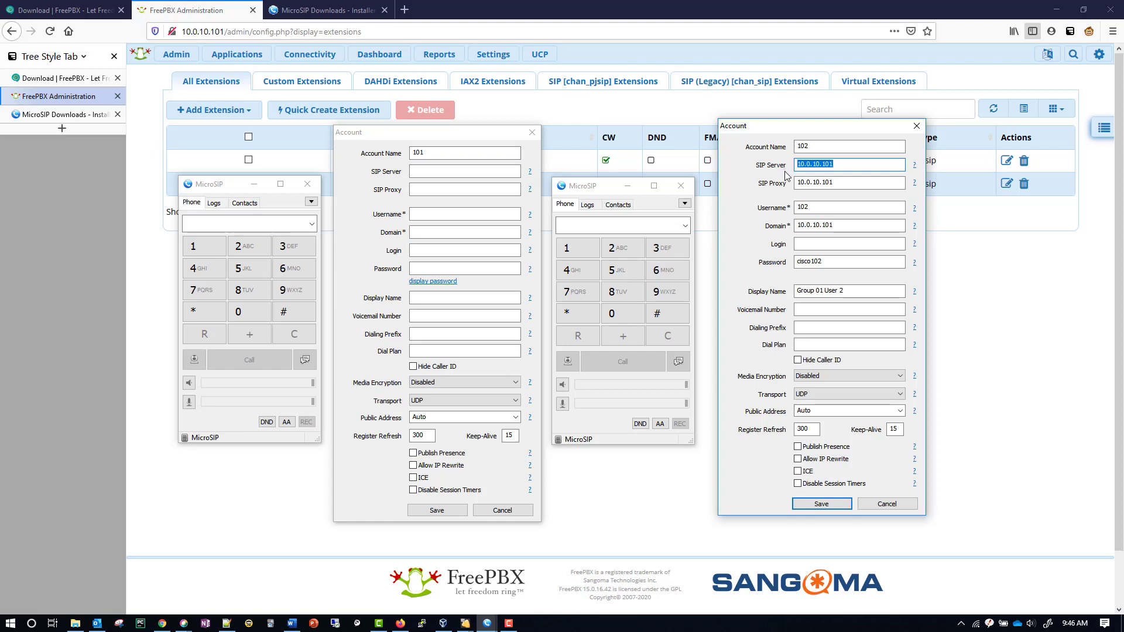
key("ctrl+c")
left_click(445, 171)
key("ctrl+v")
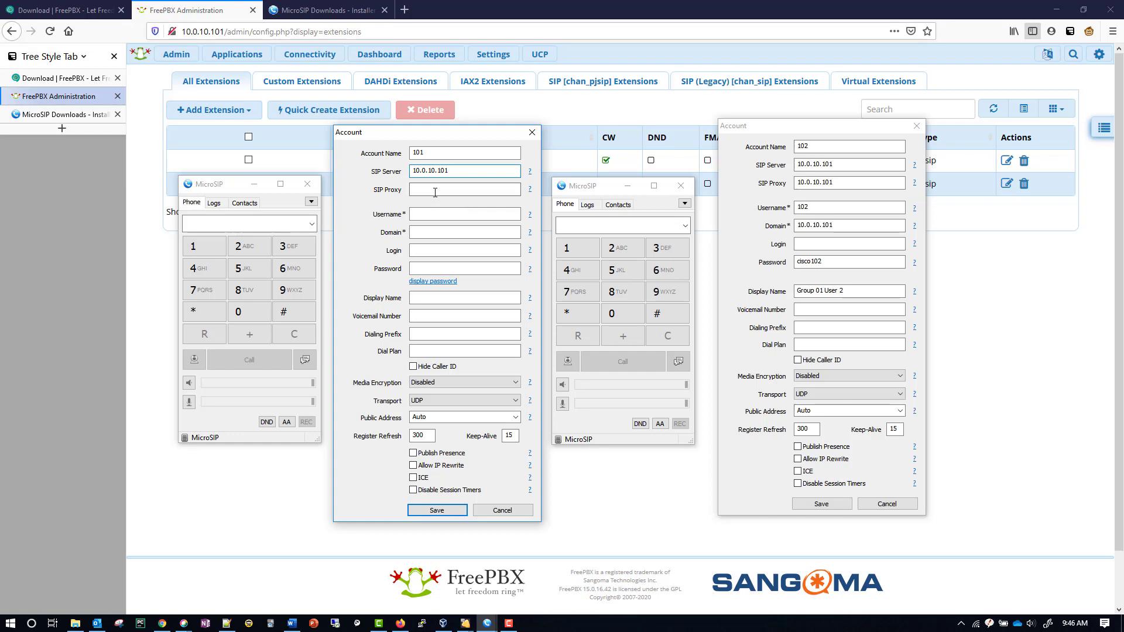
left_click(435, 190)
key("ctrl+v")
left_click(431, 215)
type("10")
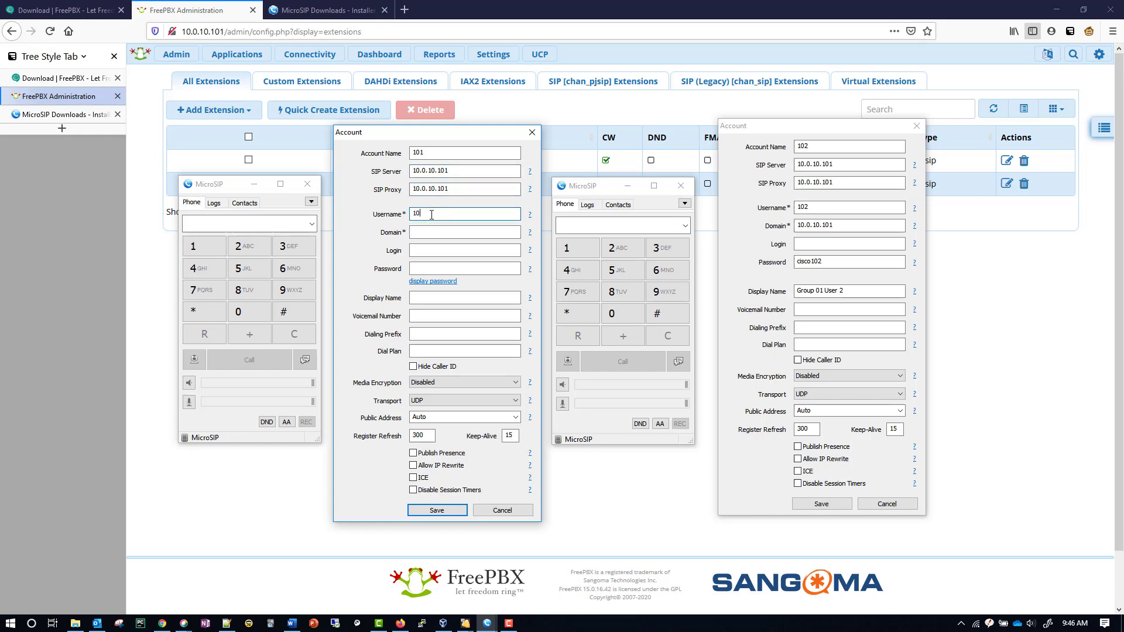
type("1")
left_click(442, 233)
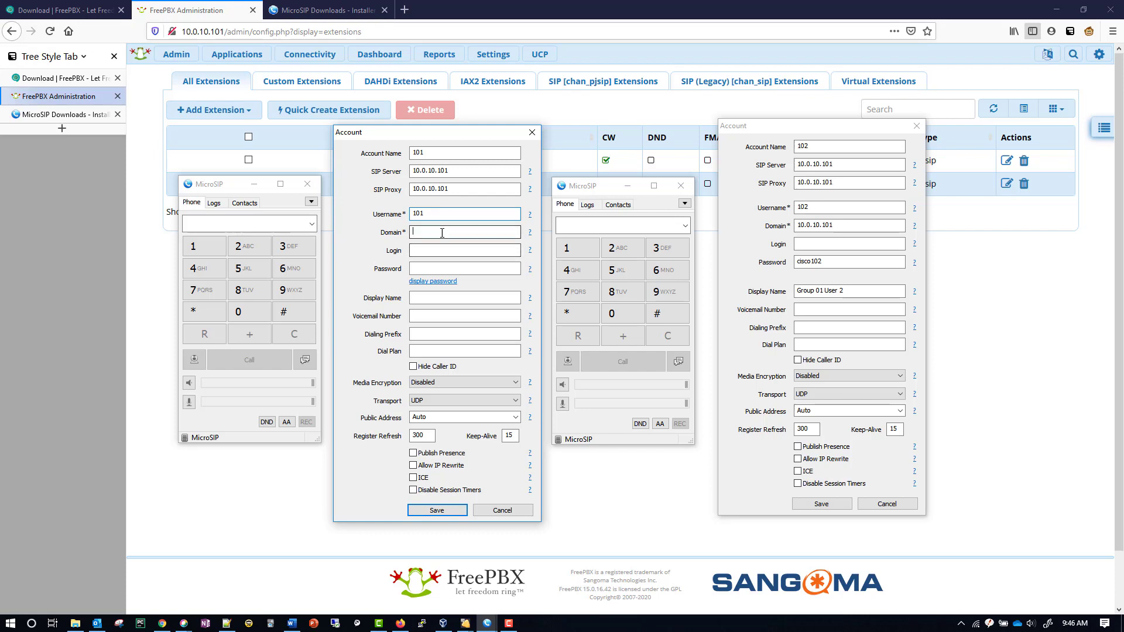
key("ctrl+v")
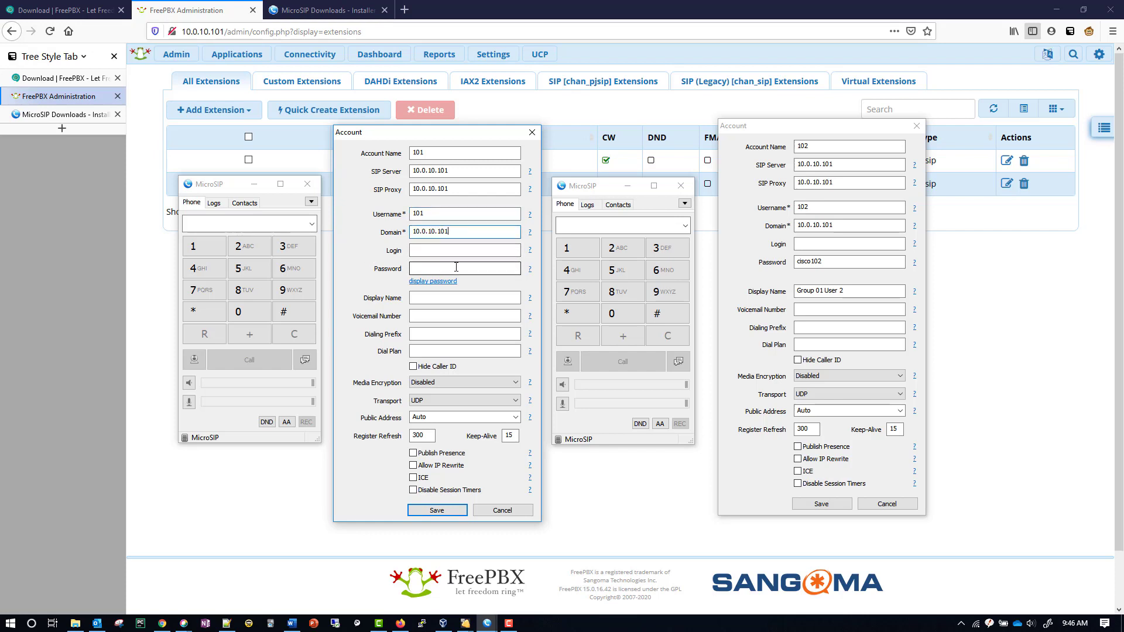
Enter the account password and display name Group 01 User 1, then save the account
left_click(456, 267)
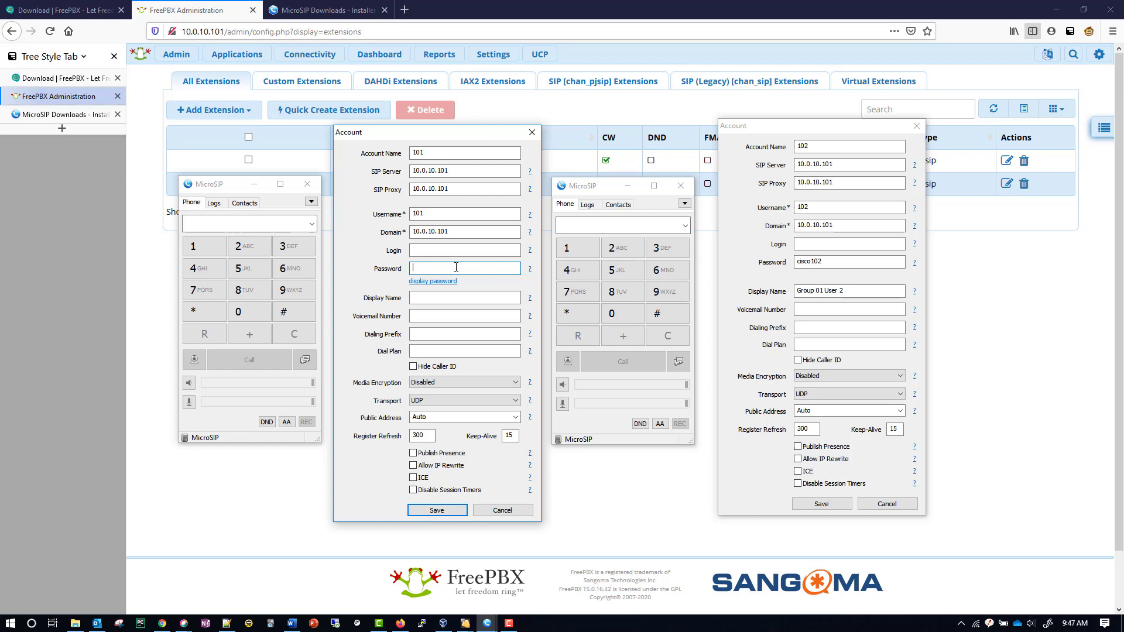
left_click(433, 281)
type("cisco101")
left_click_drag(839, 291, 792, 290)
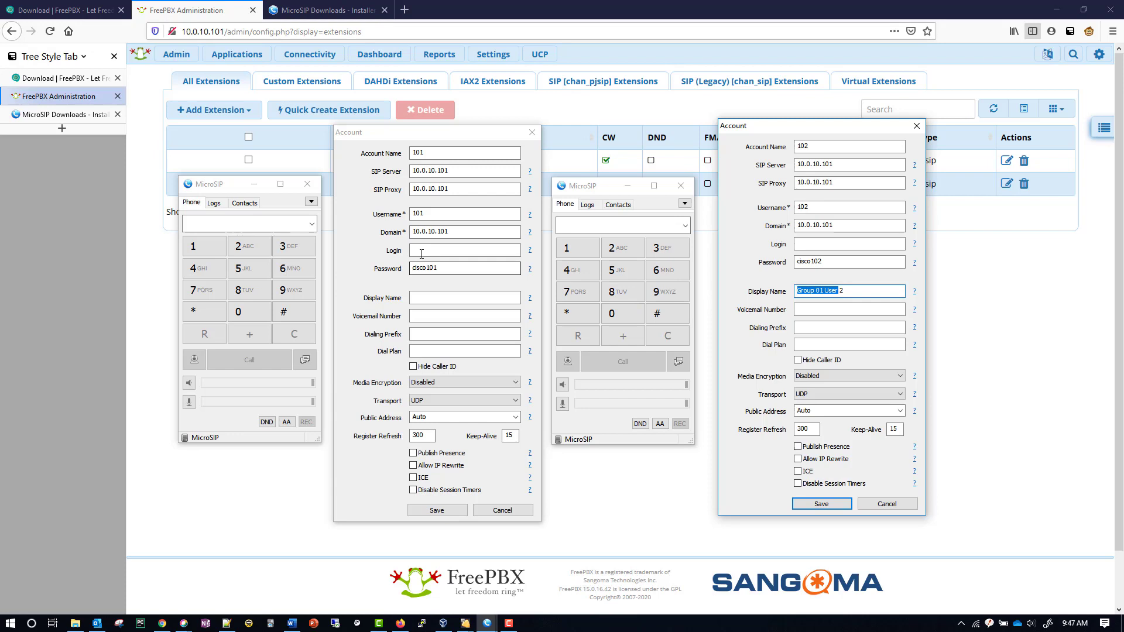
left_click(422, 299)
key("ctrl+v")
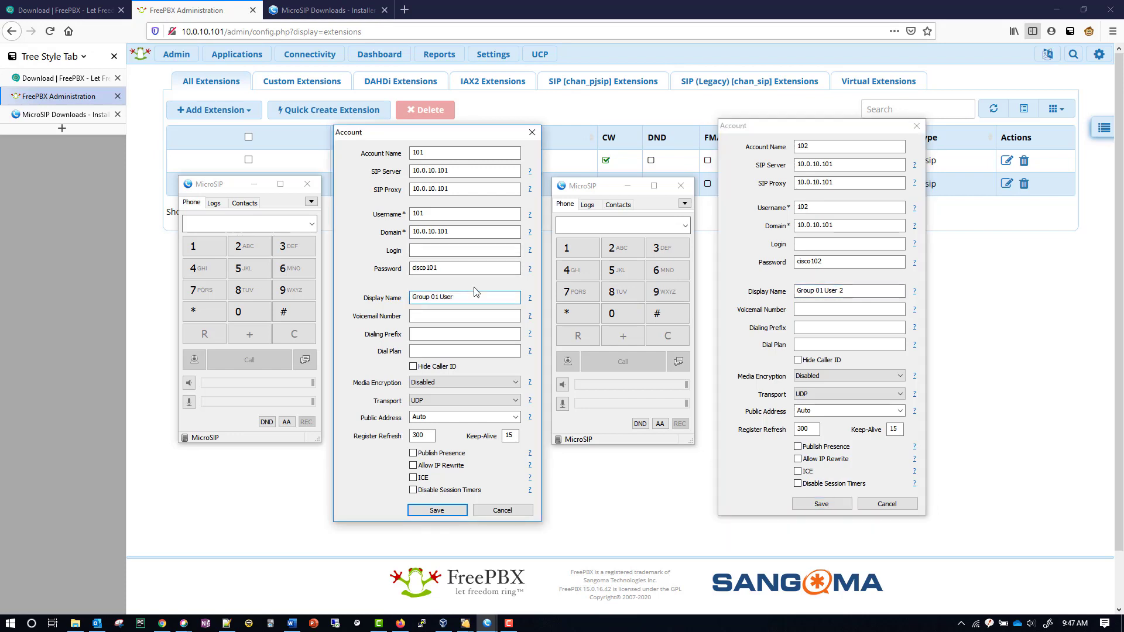
type("1")
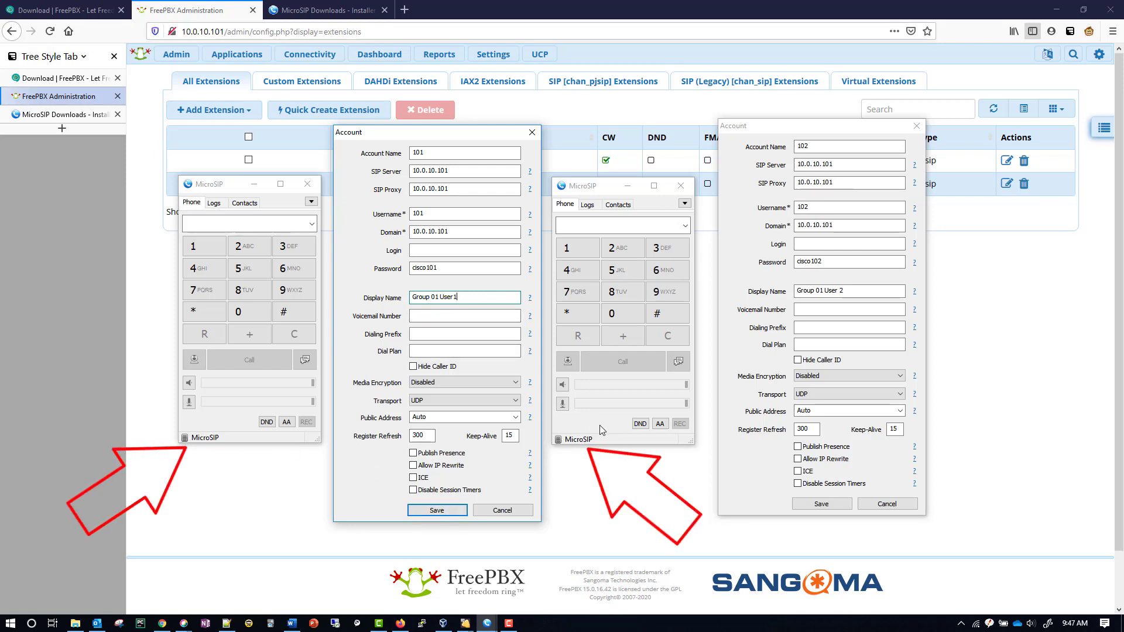
left_click(448, 508)
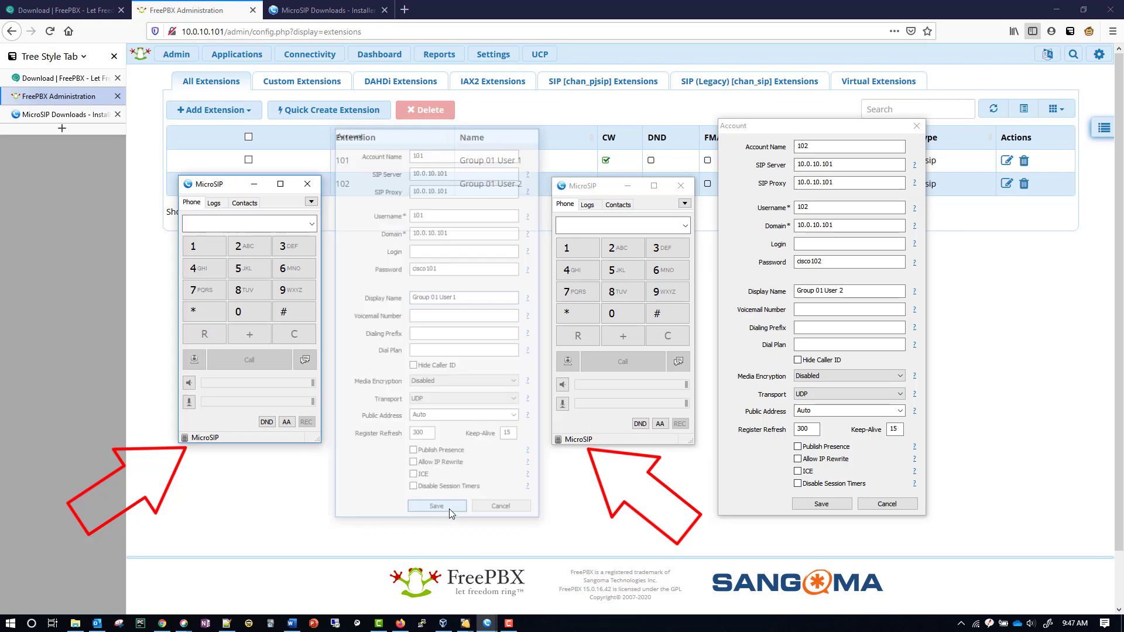
Save the second phone's extension 102 account form so it registers Online
left_click(803, 505)
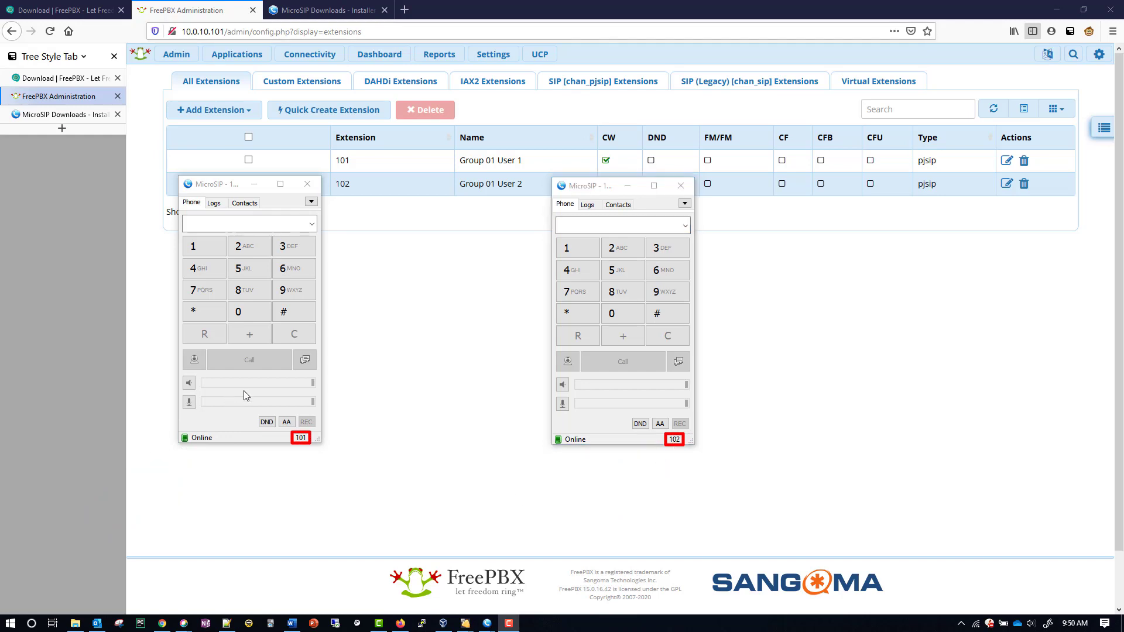
Set the first phone's speaker to the Realtek output and microphone to BLUE USB, and save
left_click(311, 201)
left_click(346, 243)
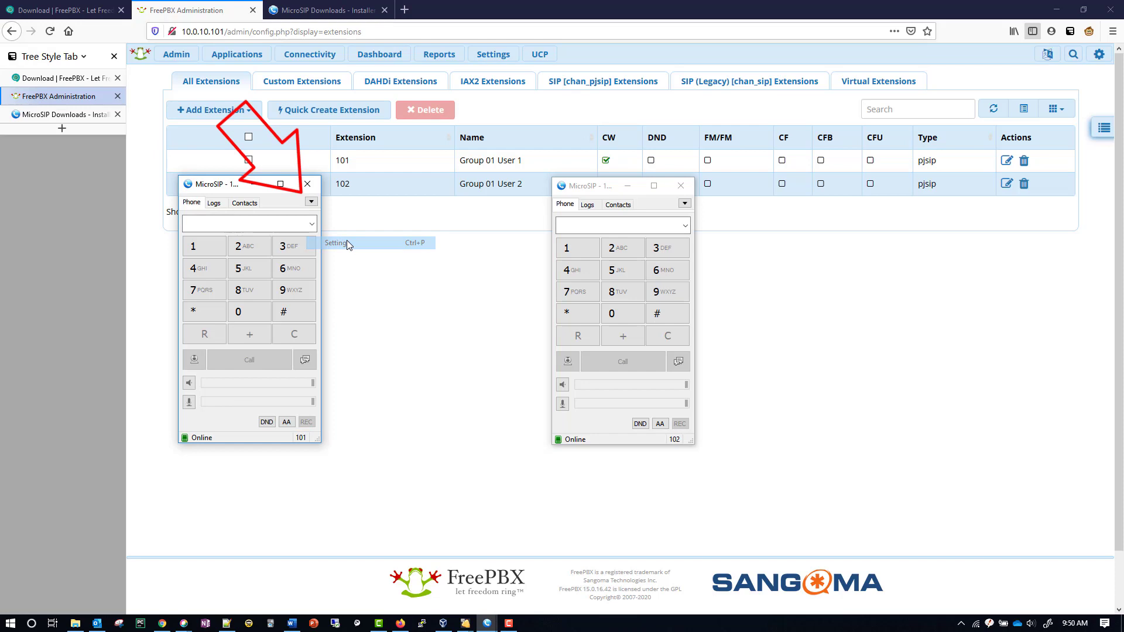
left_click(362, 282)
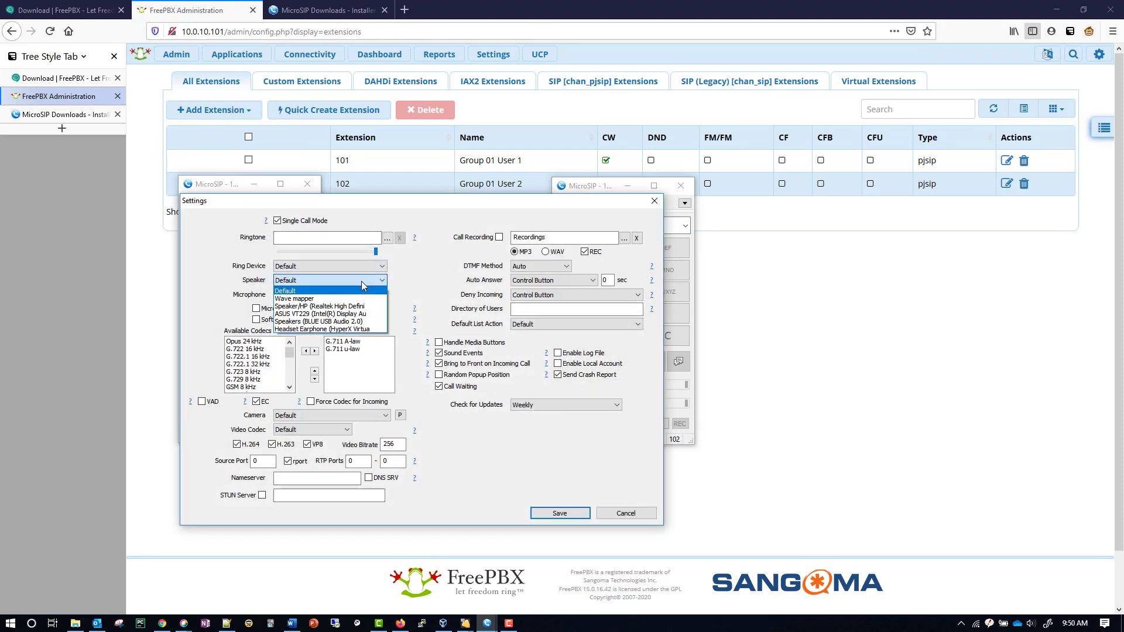
left_click(346, 306)
left_click(312, 295)
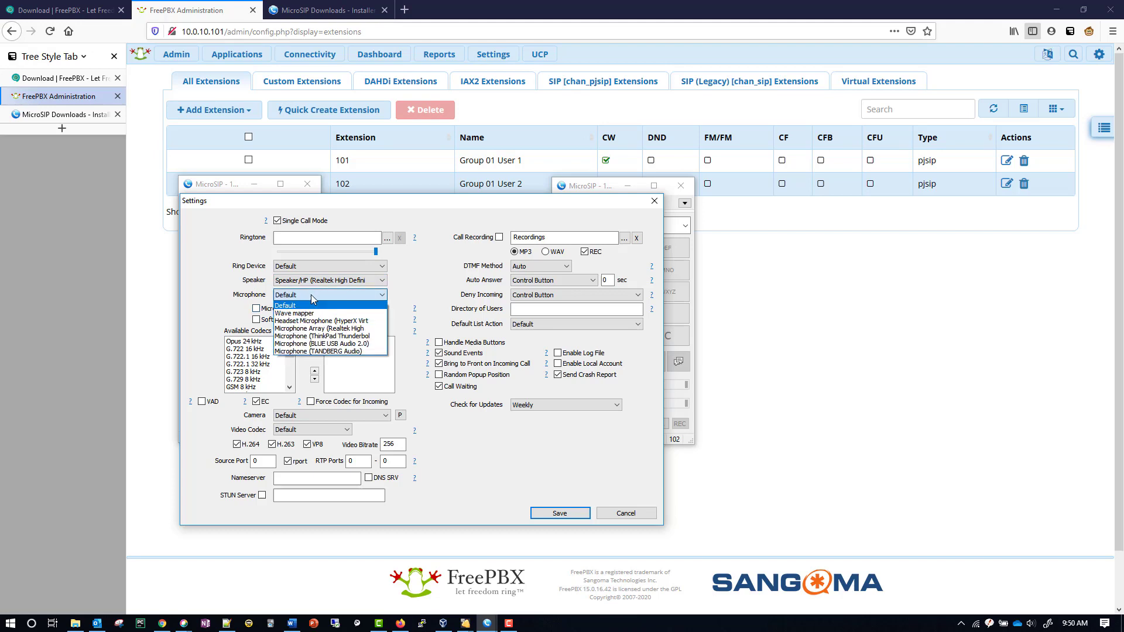
left_click(334, 345)
left_click(566, 516)
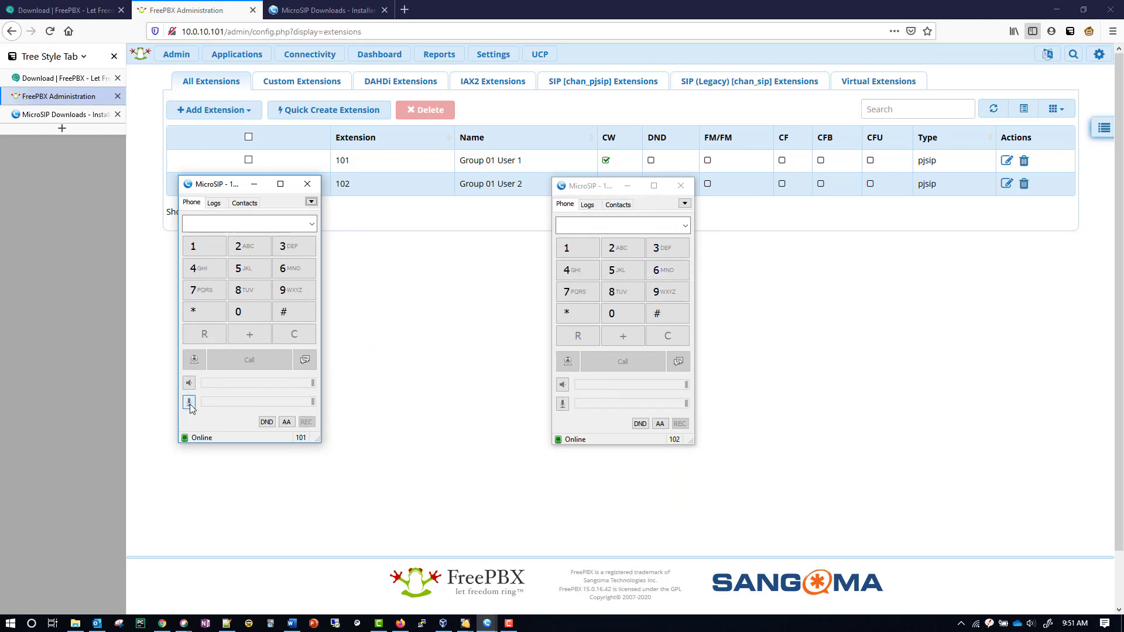
Open the second phone's settings and save them
left_click(685, 203)
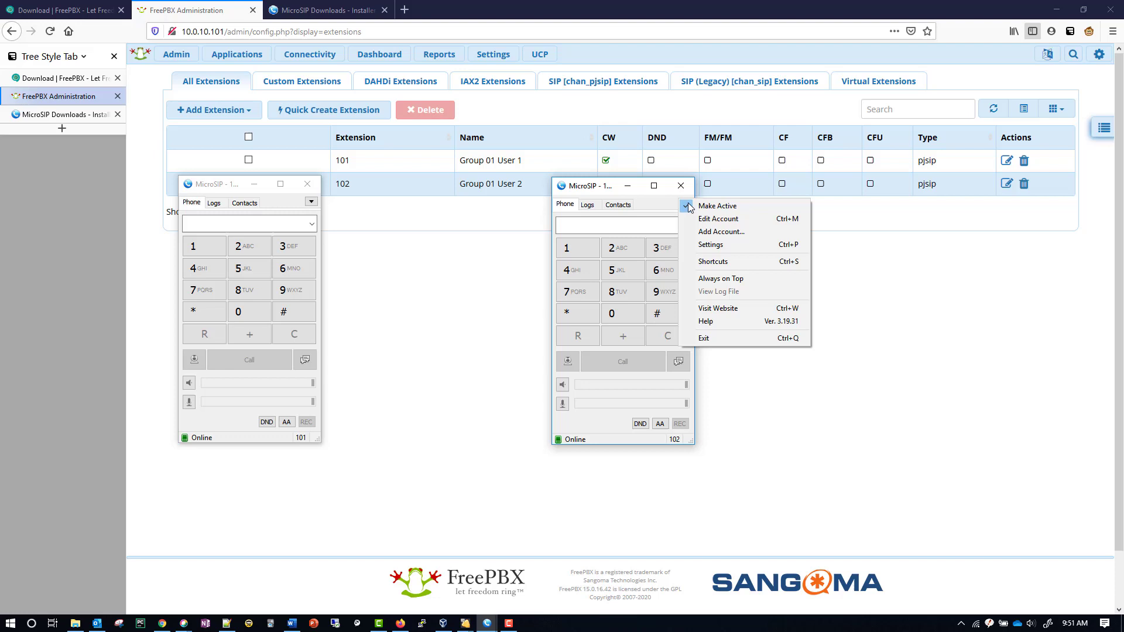
left_click(729, 246)
left_click(923, 516)
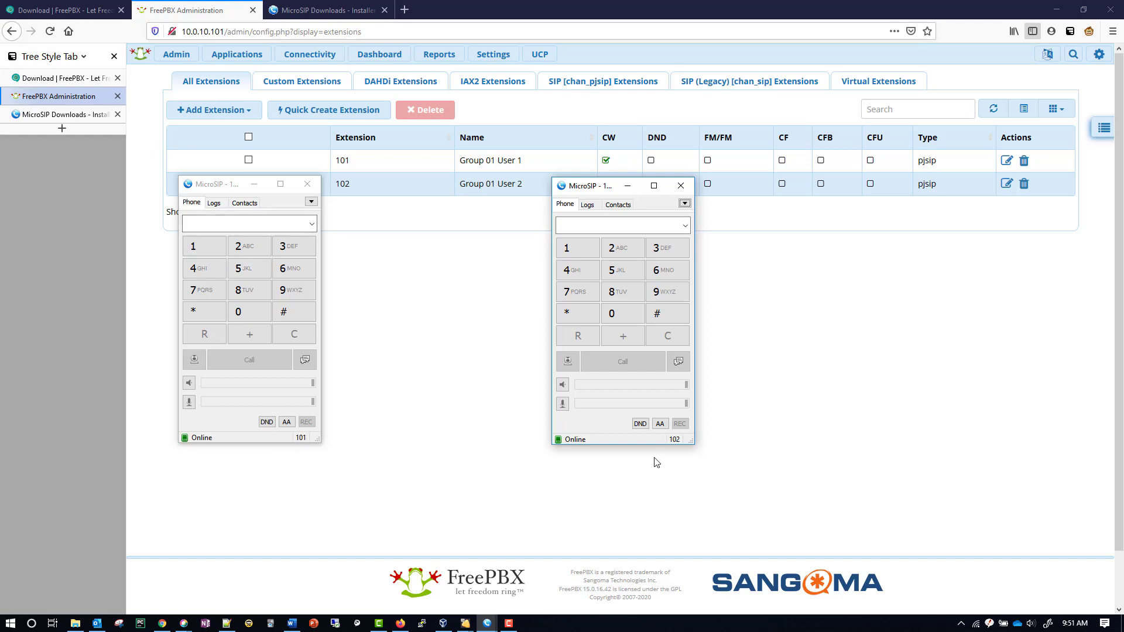
Dial 102 on the 101 phone, call it, and answer on extension 102
left_click(201, 246)
left_click(249, 312)
left_click(249, 246)
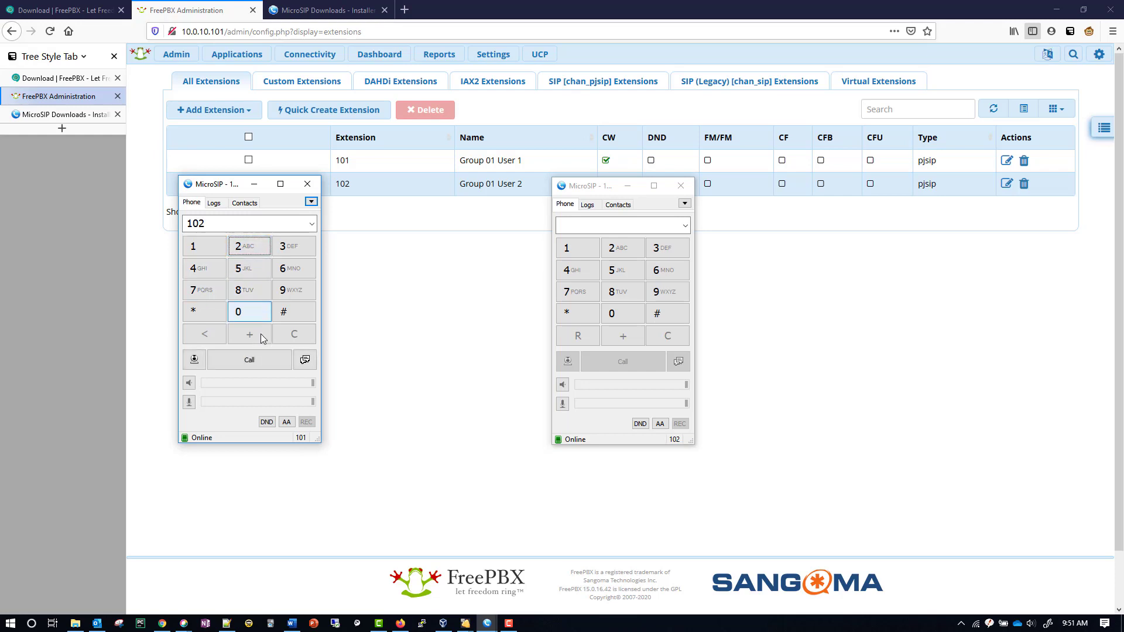
left_click(266, 359)
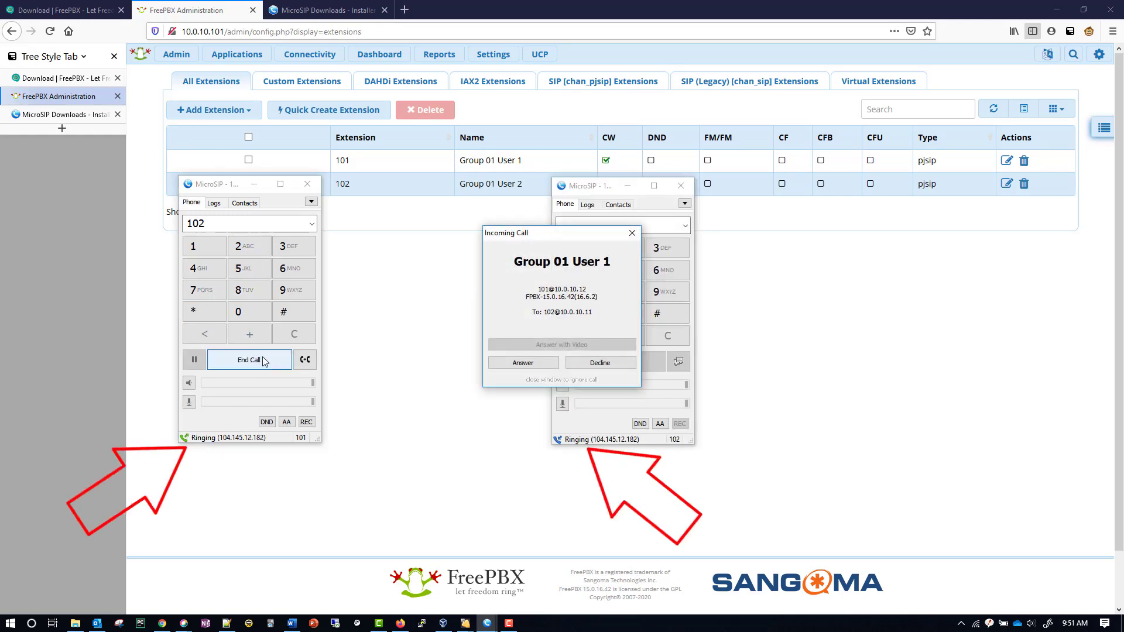
left_click(524, 363)
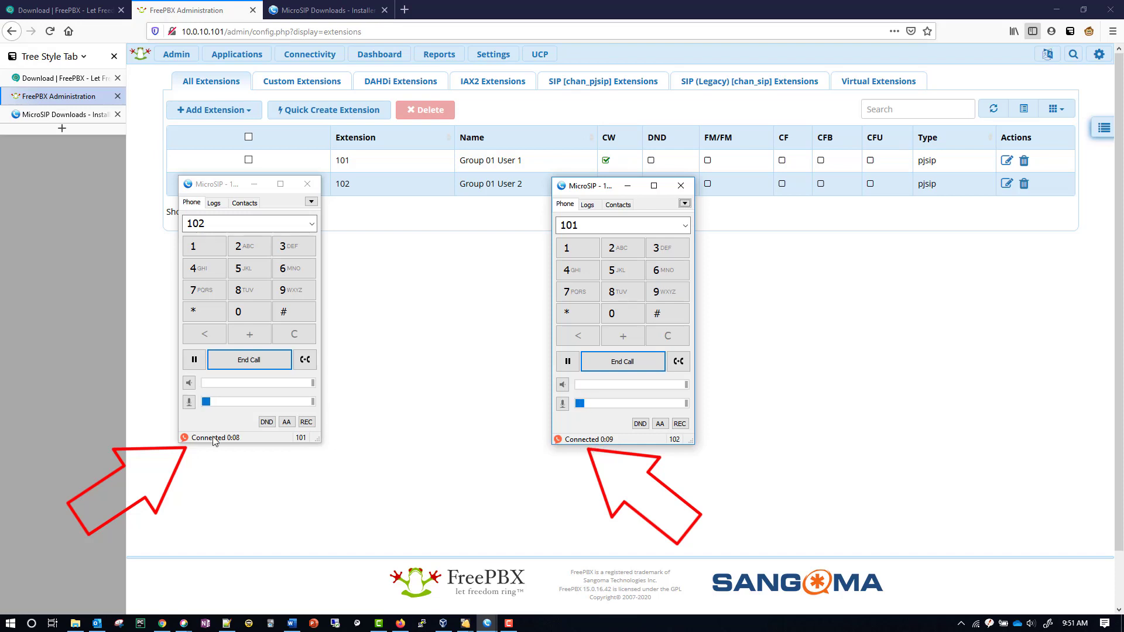
End the first call, then call 101 from the 102 phone, answer it, and hang up
left_click(623, 363)
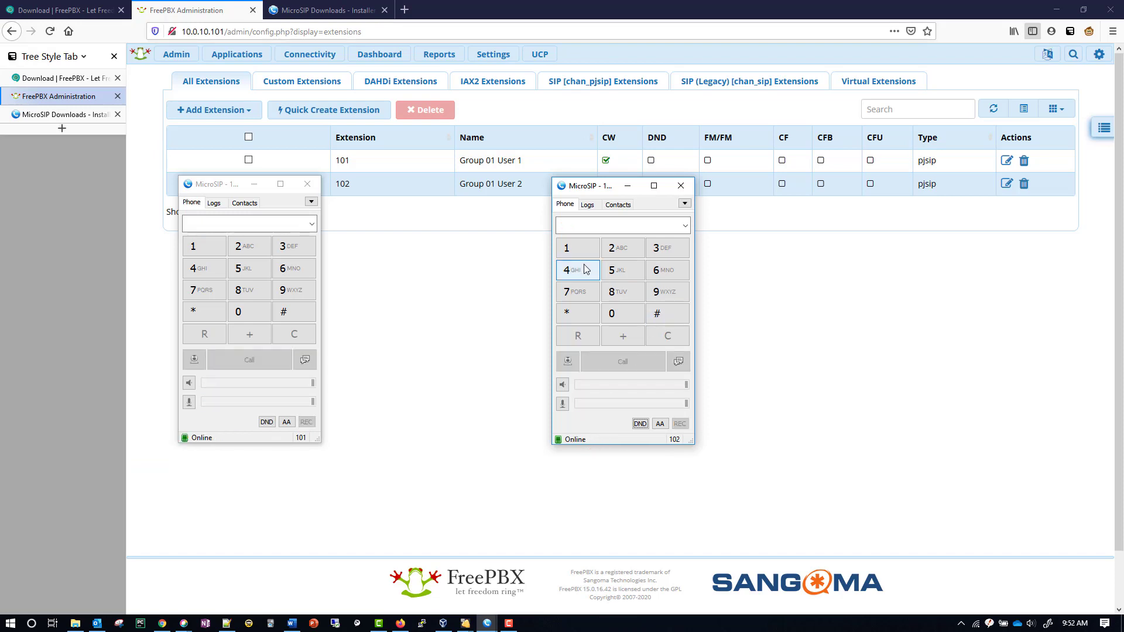
left_click(574, 249)
left_click(627, 320)
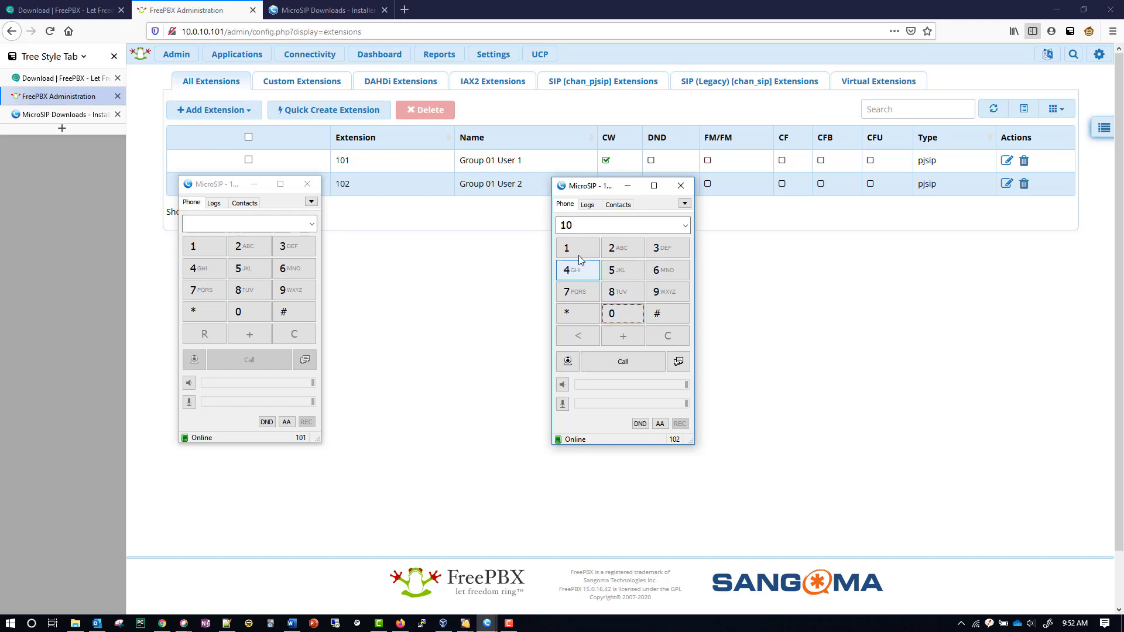
left_click(577, 253)
left_click(617, 364)
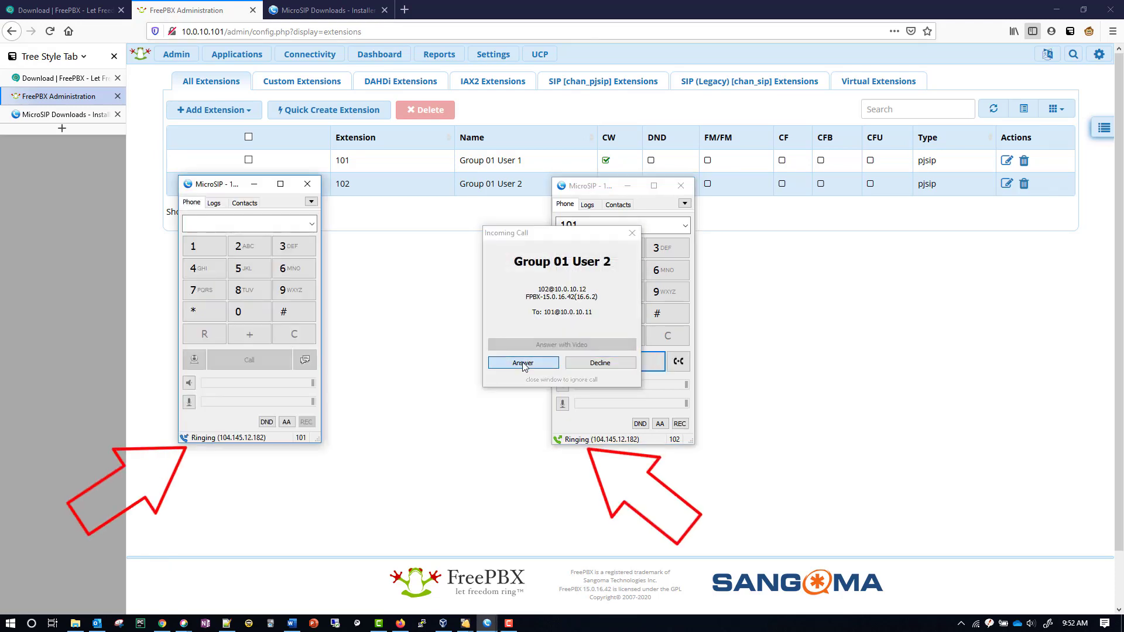
left_click(523, 364)
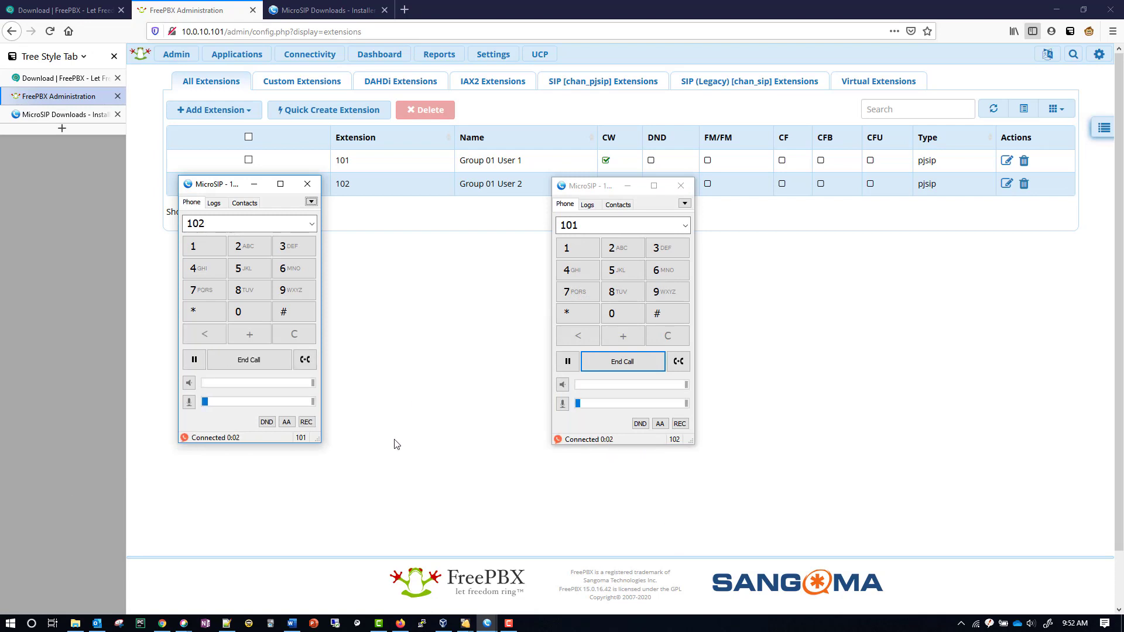
left_click(621, 364)
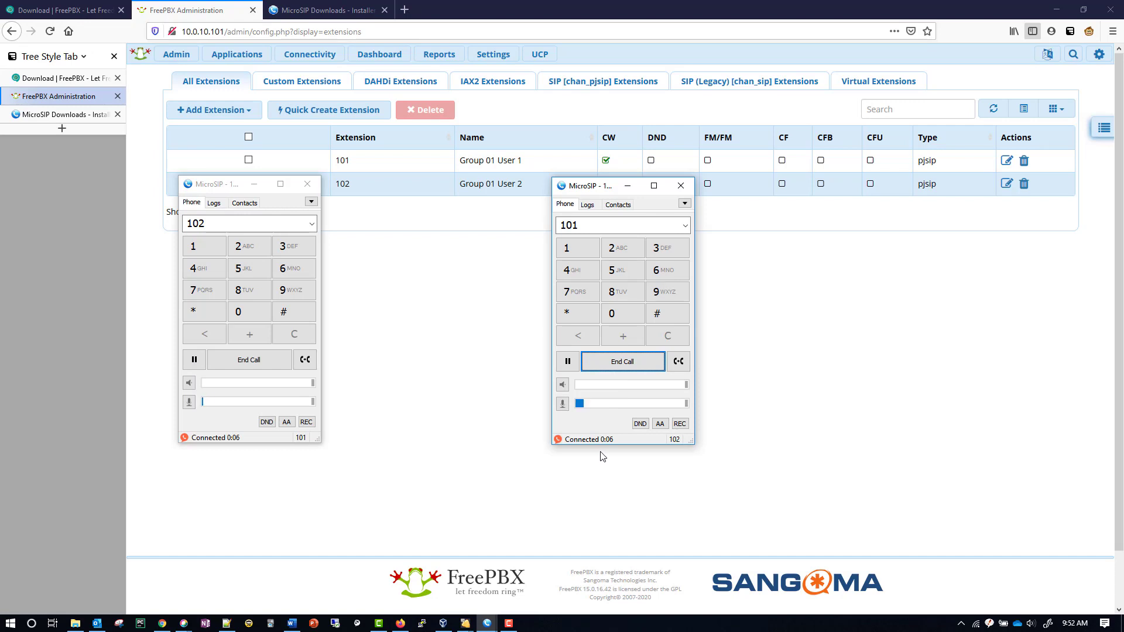
left_click(249, 360)
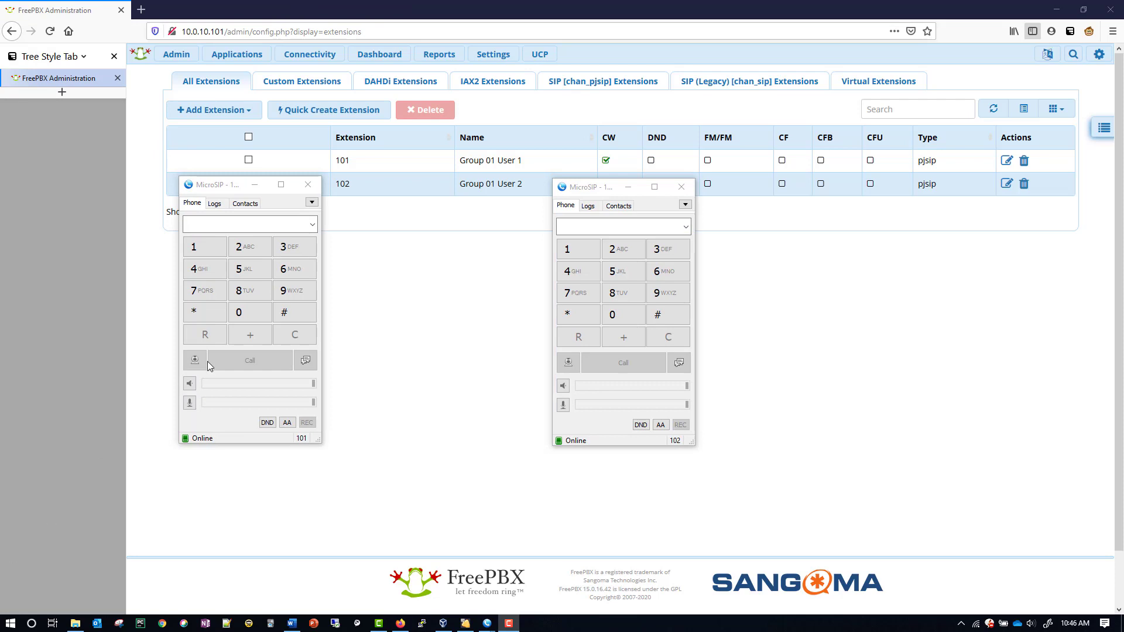
Call 102 from 101, decline it on 102 to reach voicemail, then hang up
left_click(199, 246)
left_click(246, 313)
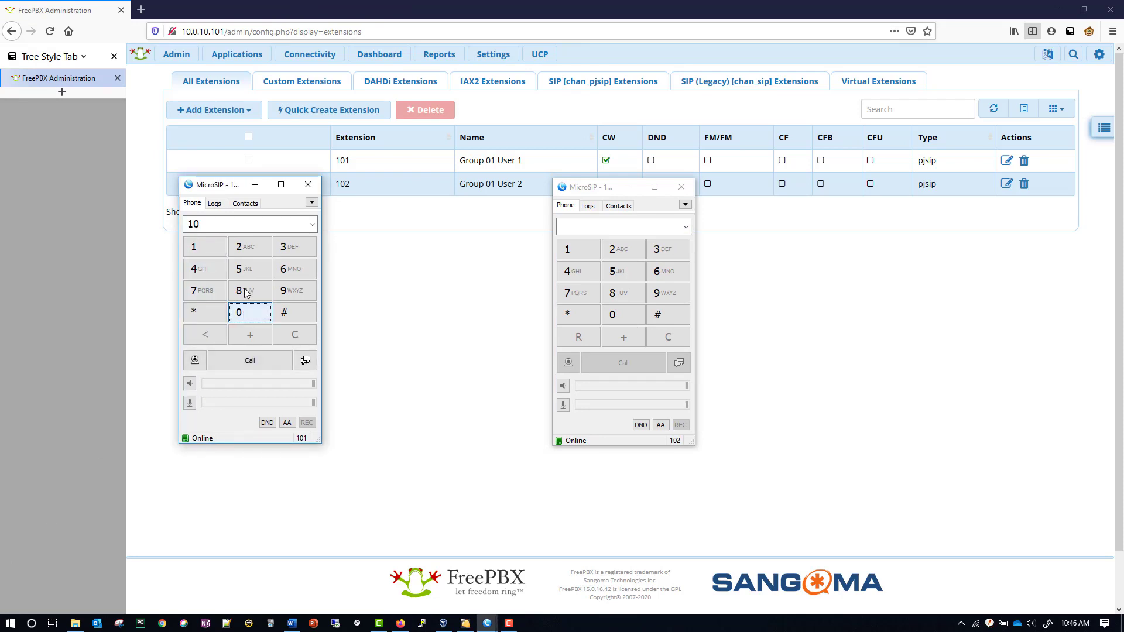
left_click(246, 247)
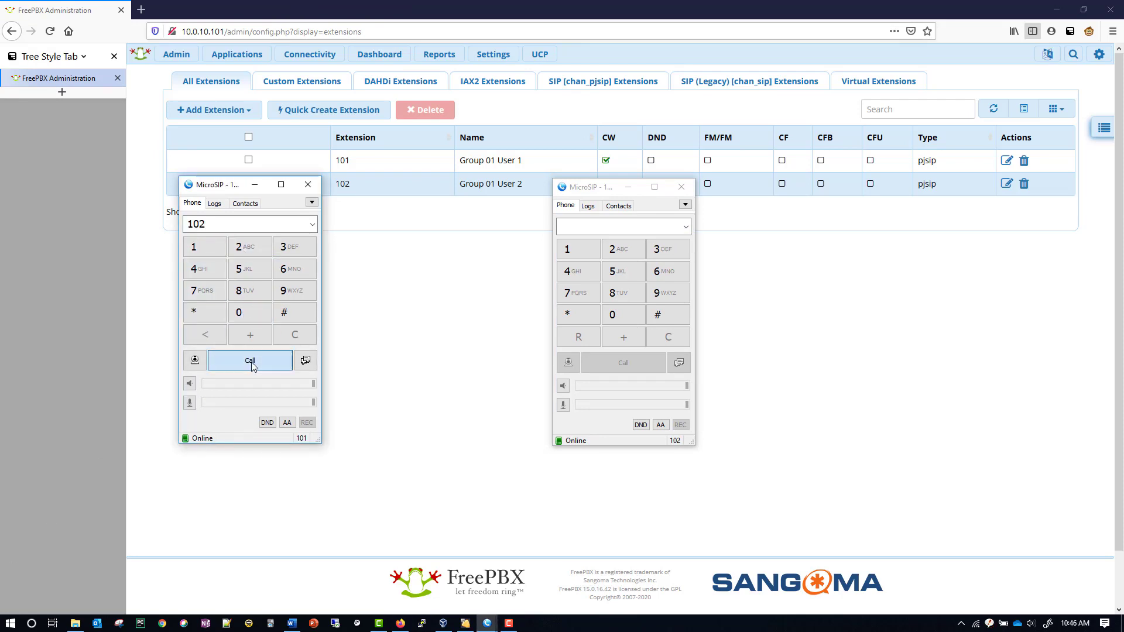
left_click(251, 362)
left_click(617, 365)
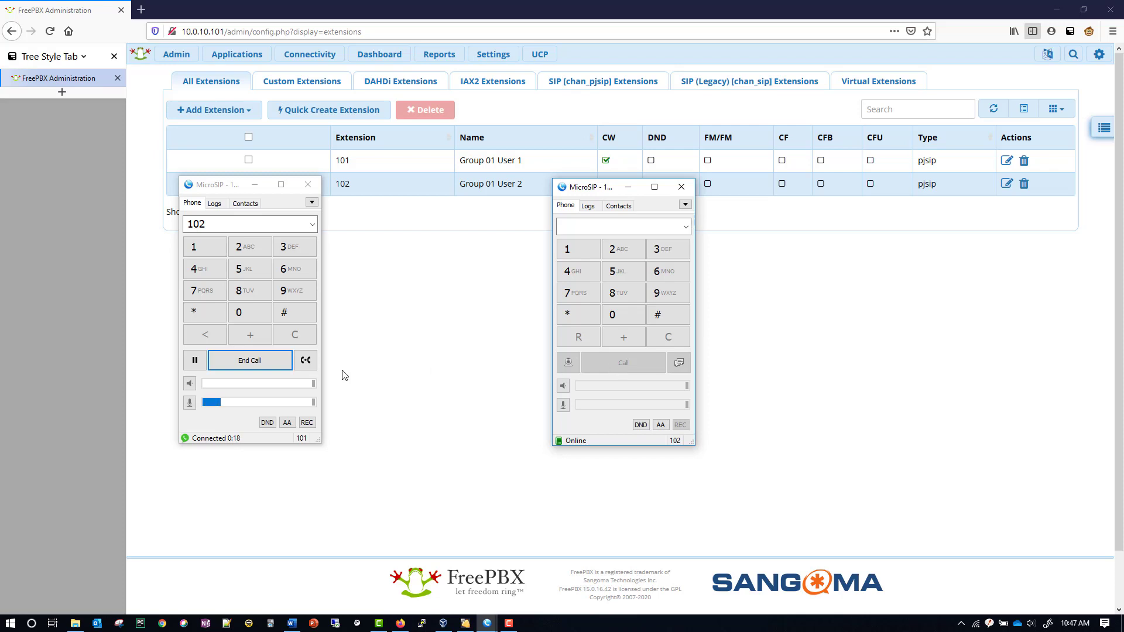
left_click(250, 360)
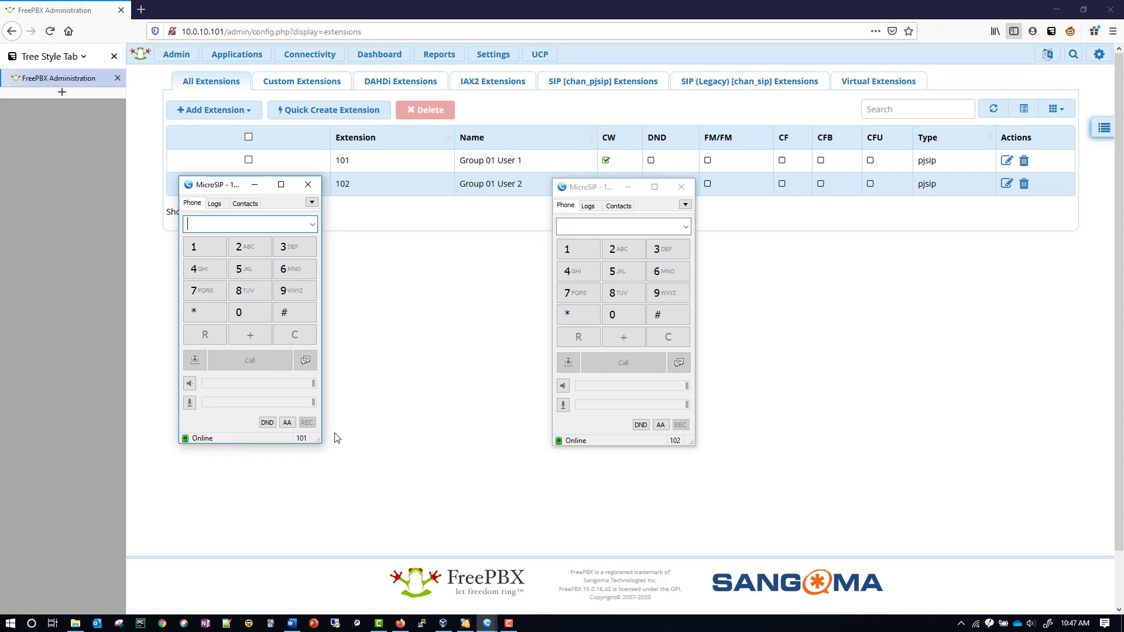
Turn on Do Not Disturb and auto-answer off for 101, then call 101 from 102 and end after ~15 seconds
left_click(267, 423)
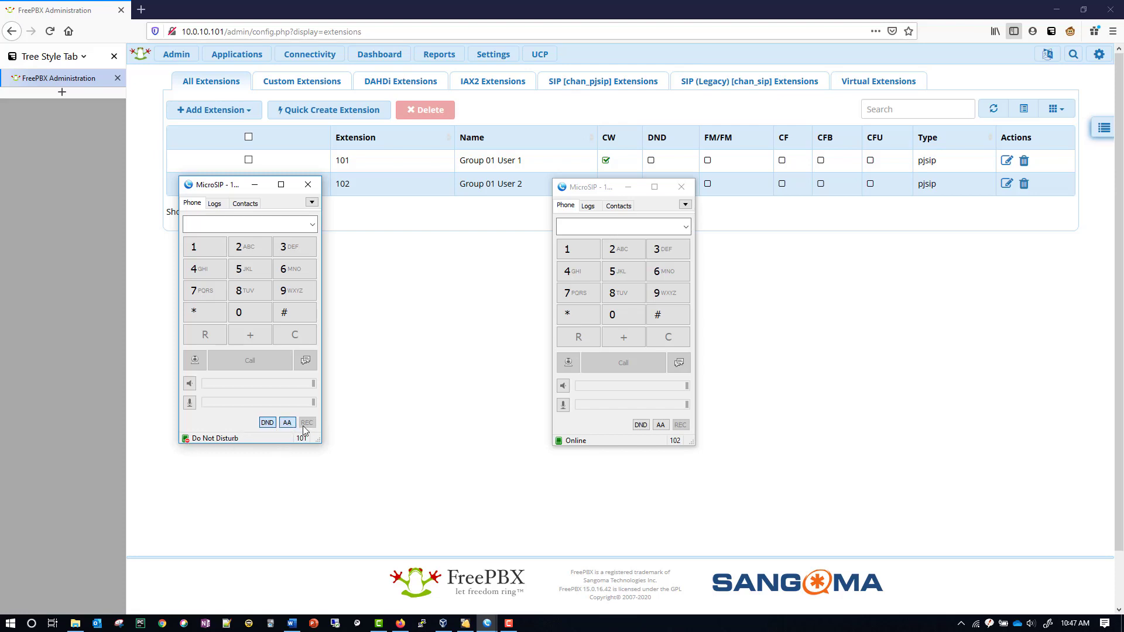
left_click(287, 424)
left_click(571, 251)
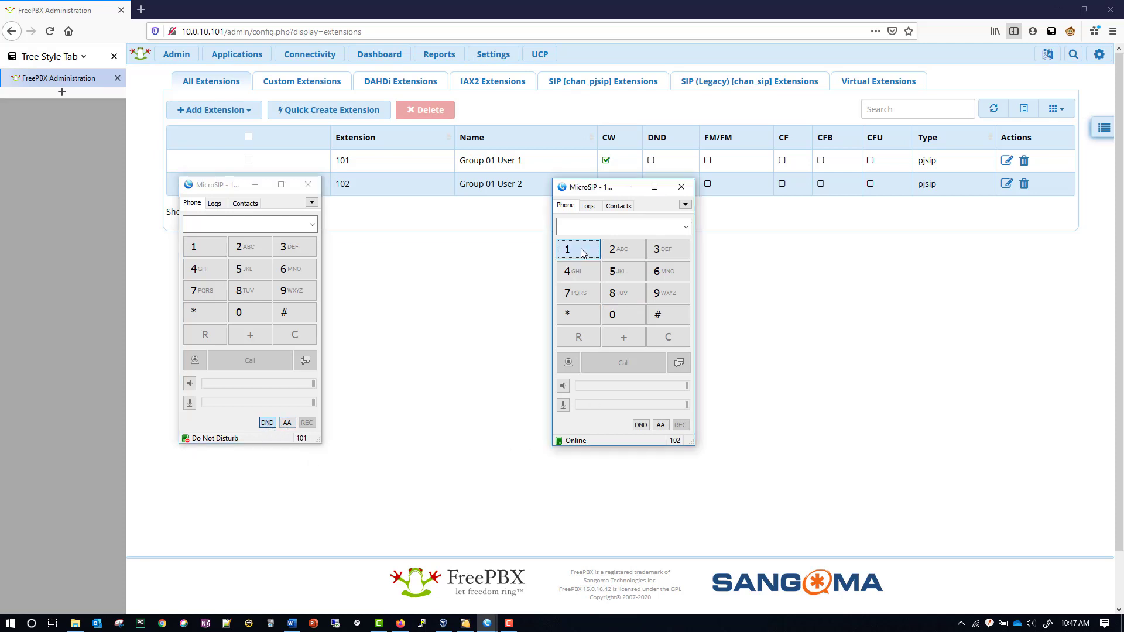
left_click(615, 317)
left_click(571, 252)
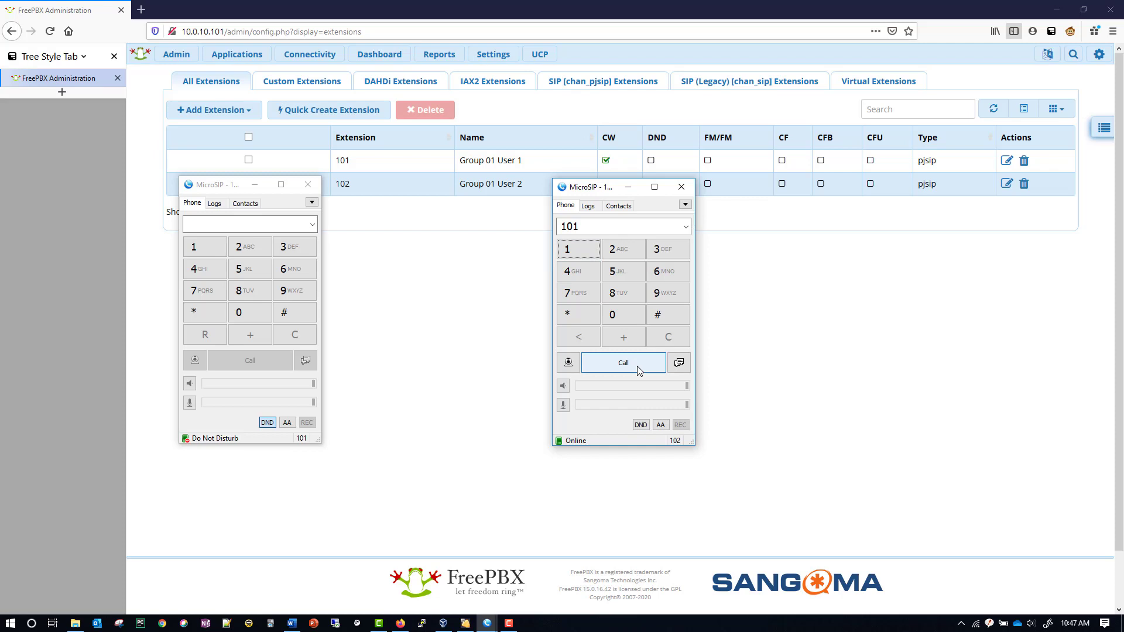
left_click(637, 366)
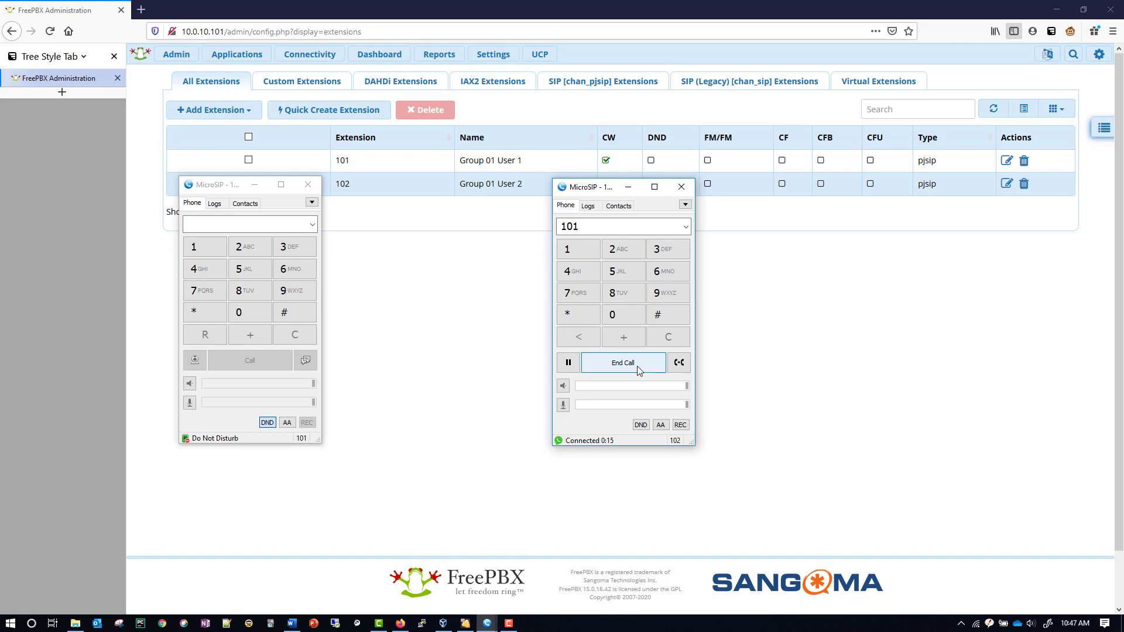
left_click(637, 366)
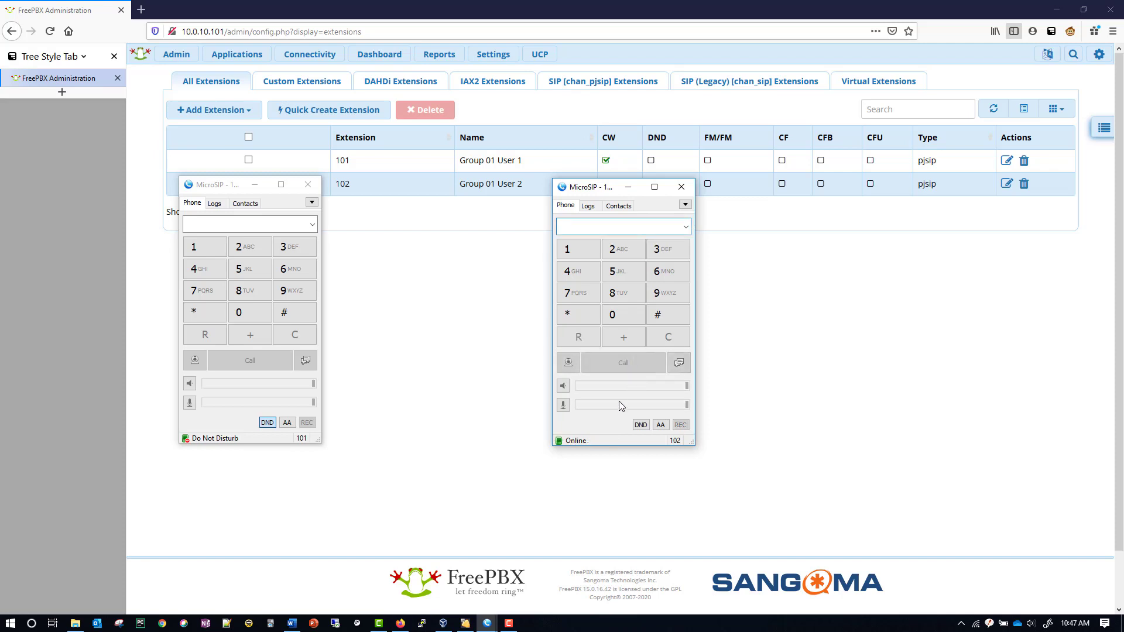
Turn Do Not Disturb off on 101 and call voicemail at *97
left_click(267, 422)
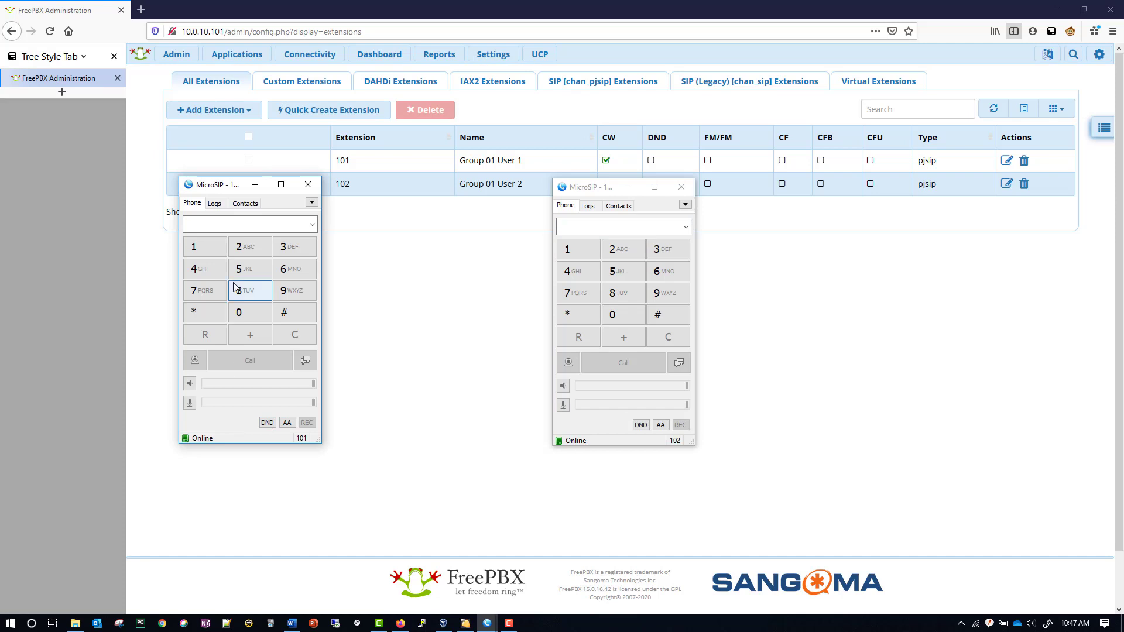
left_click(210, 315)
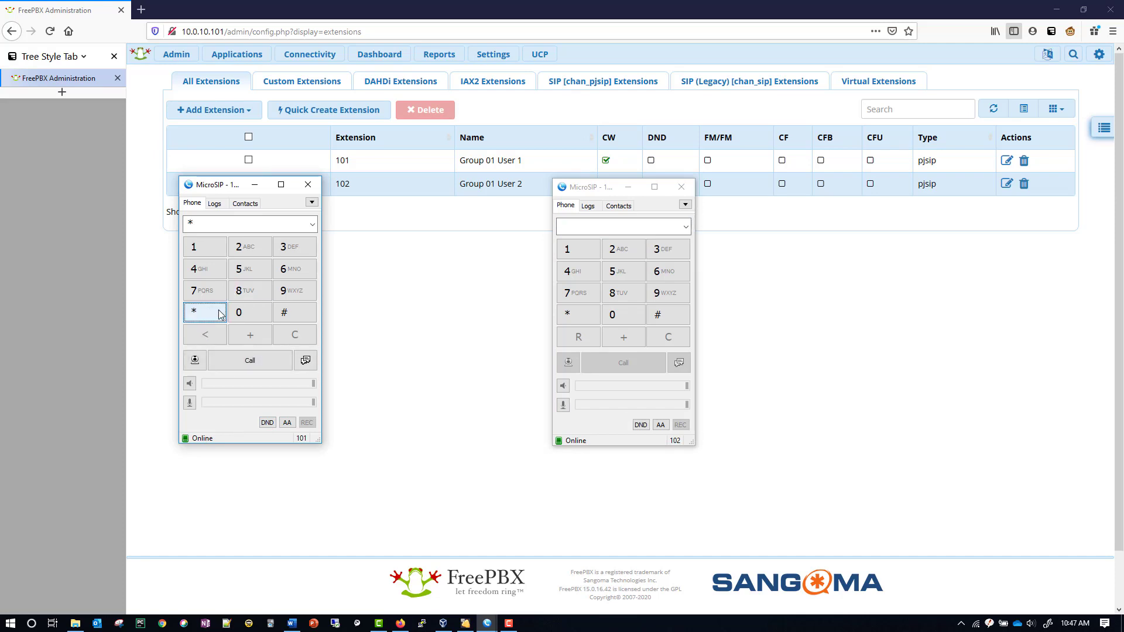
left_click(288, 295)
left_click(202, 293)
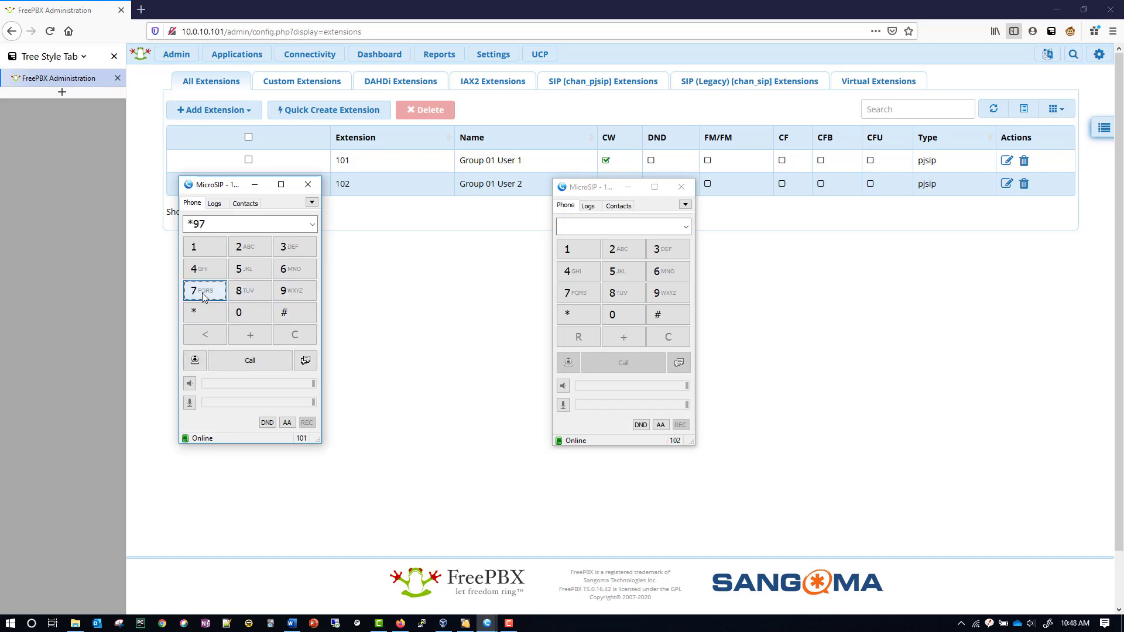
left_click(249, 363)
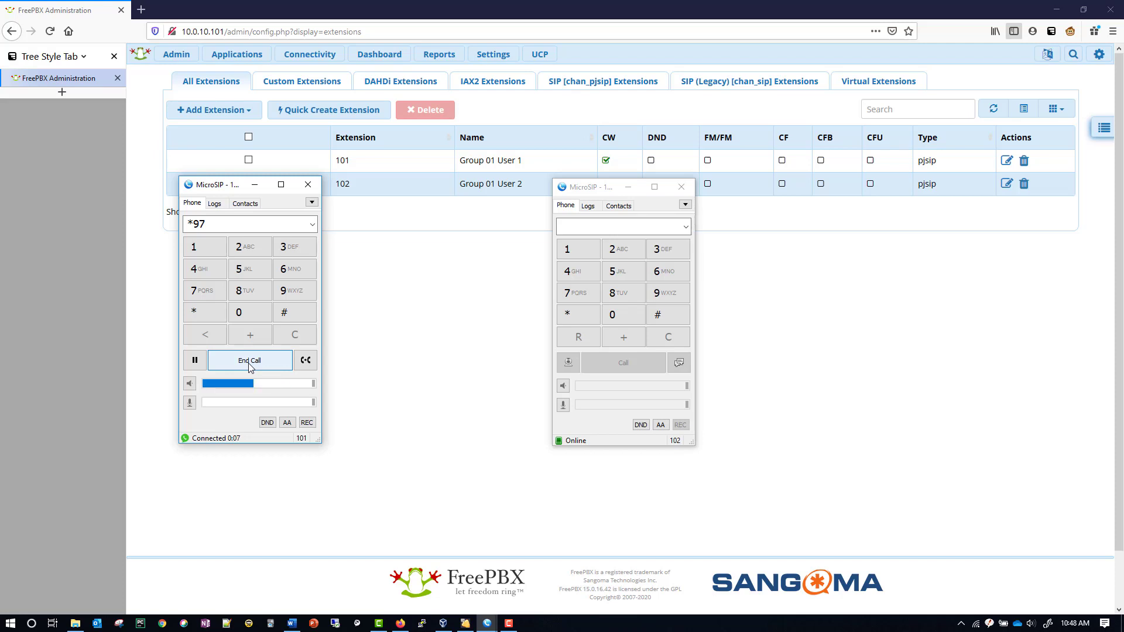
Play the new voicemail with 1, delete it with 7, and hang up
left_click(206, 249)
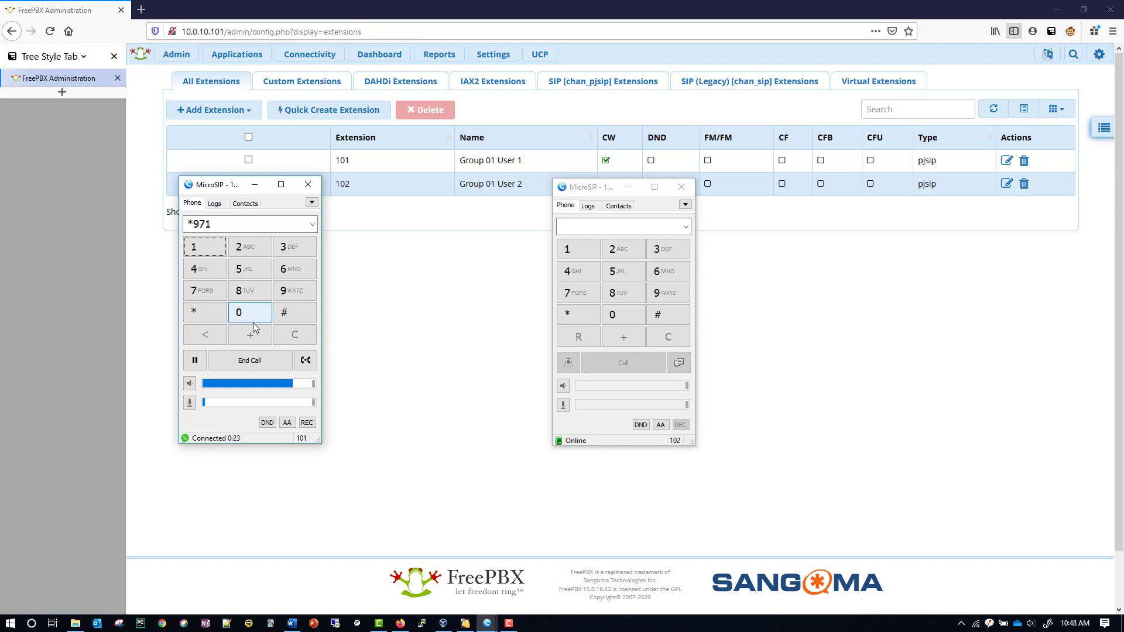
left_click(202, 293)
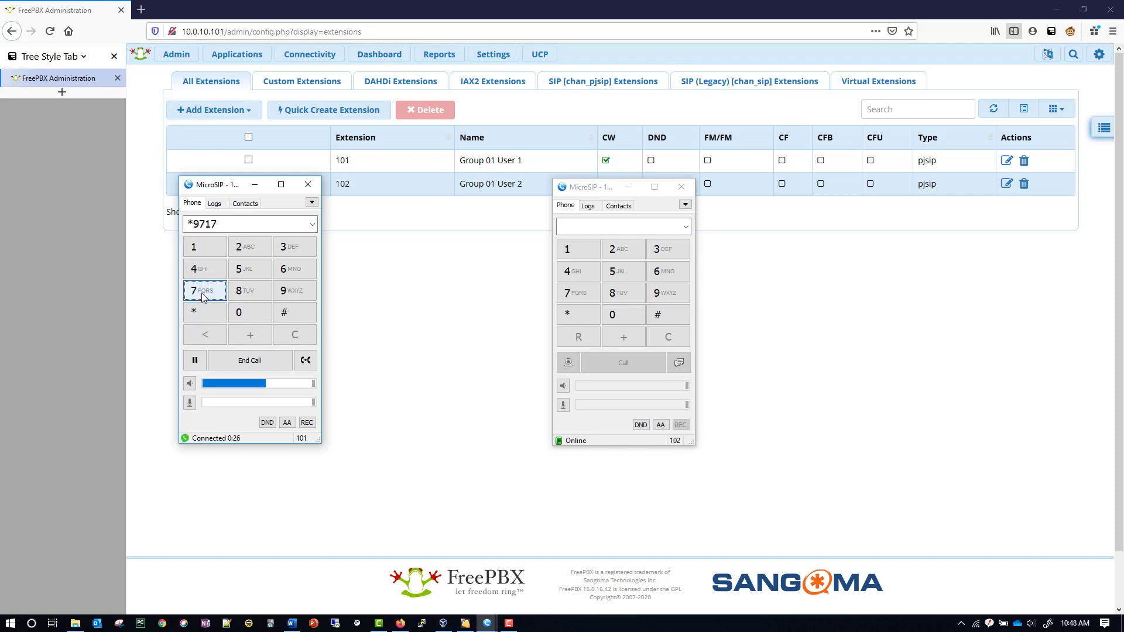
left_click(244, 361)
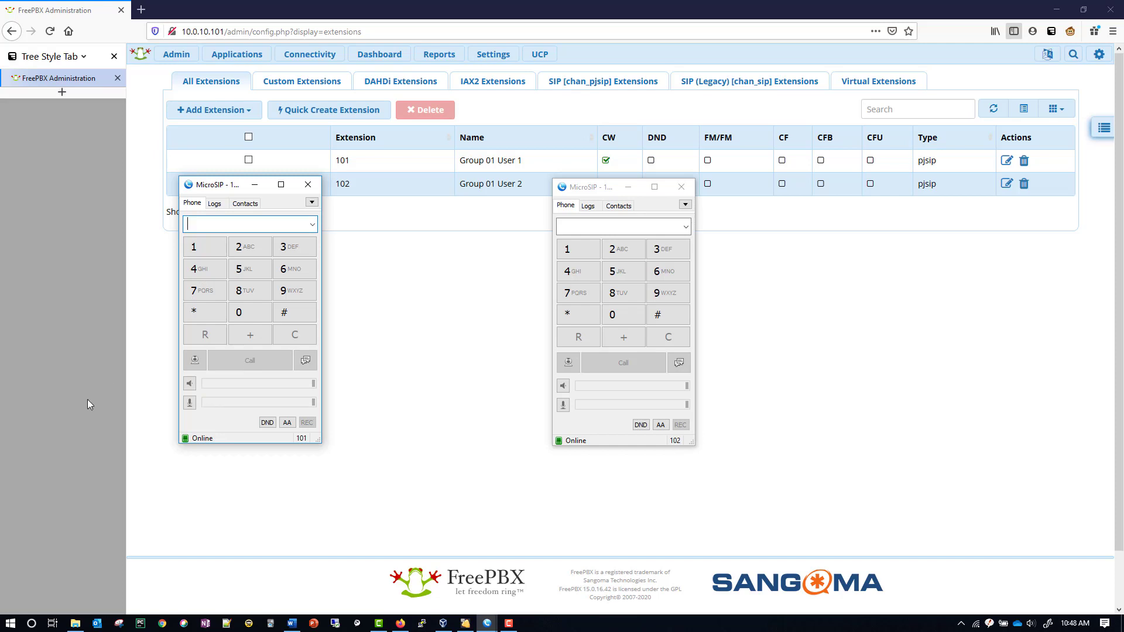
key("F10")
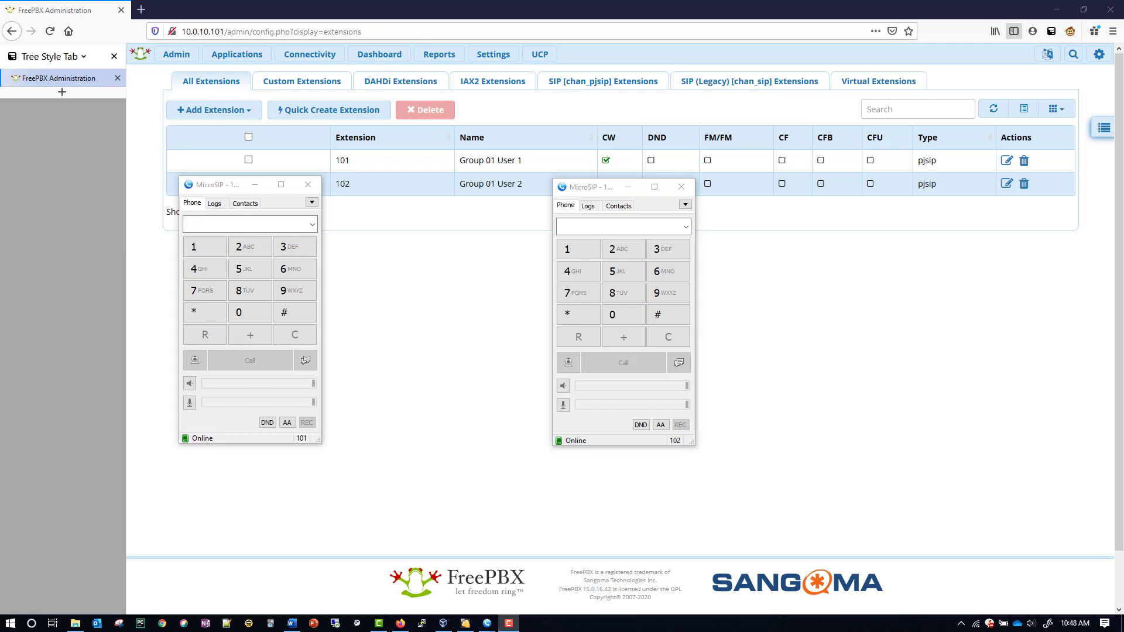